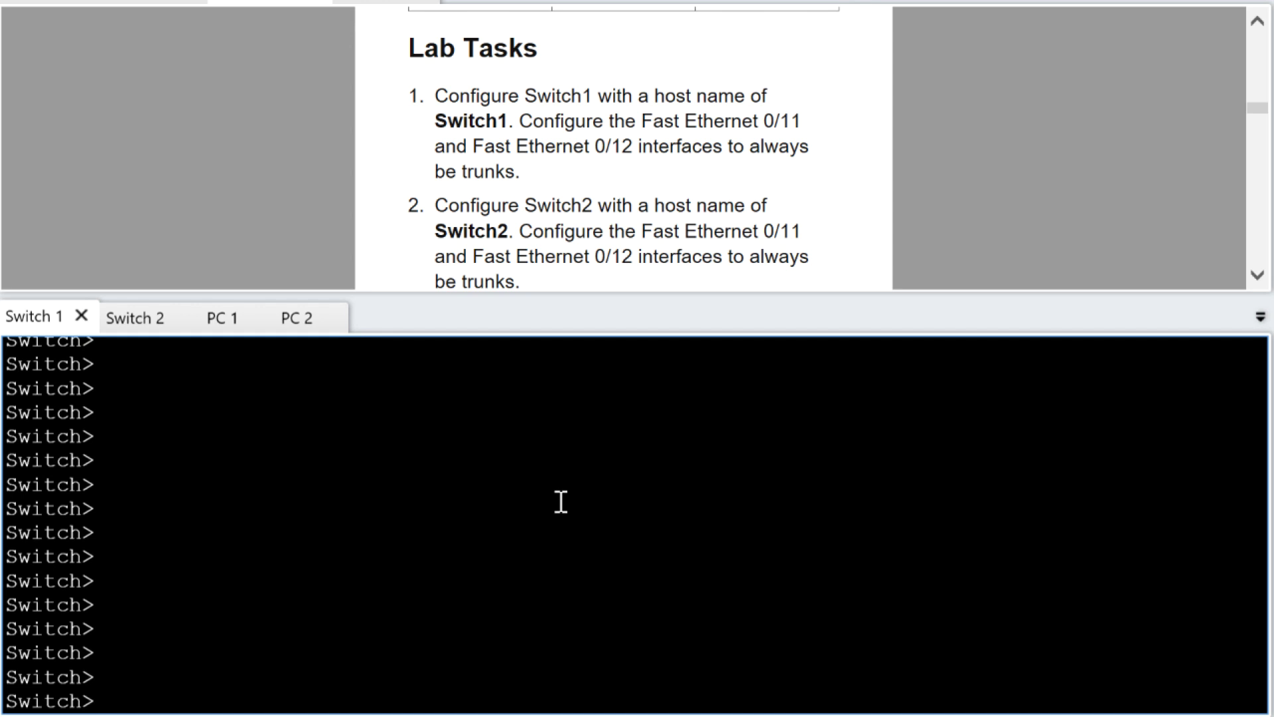
Enter privileged and global configuration modes and set the hostname to Switch1
type("en")
key("Return")
type("conf t")
key("Return")
key("Return")
key("Return")
key("Return")
key("Return")
key("Return")
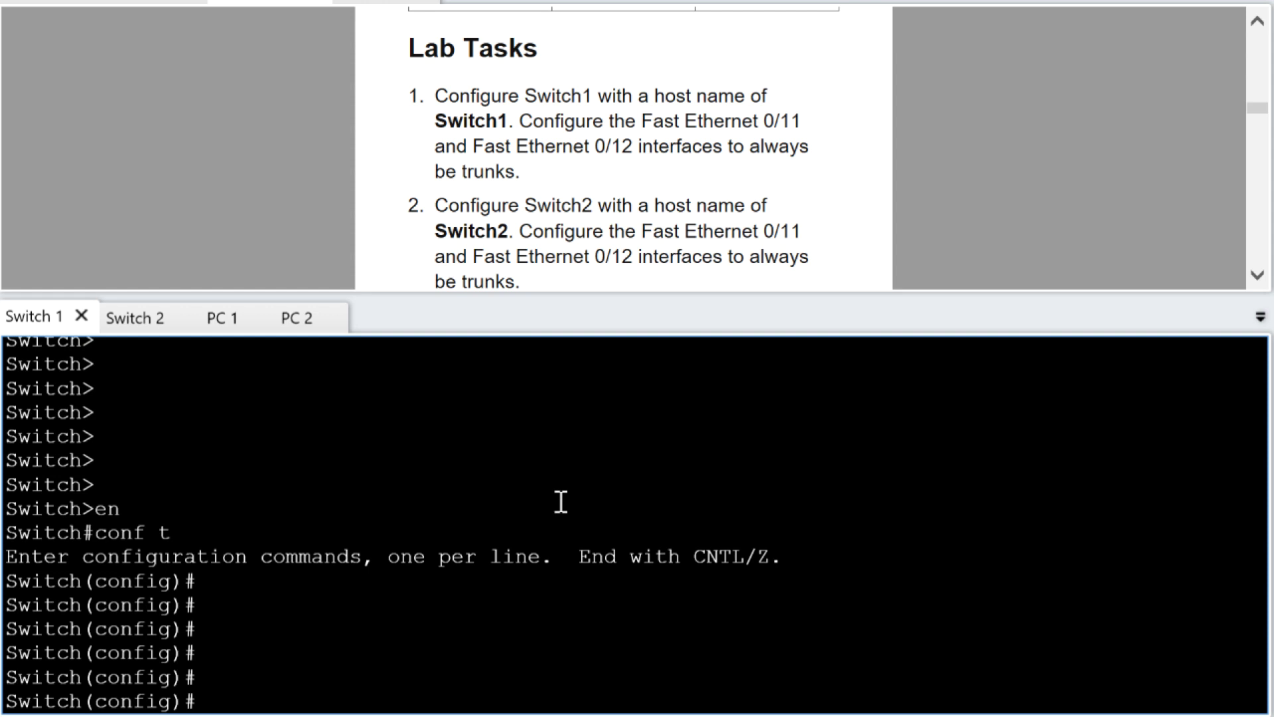
type("hostna")
key("Tab")
type("Switch1")
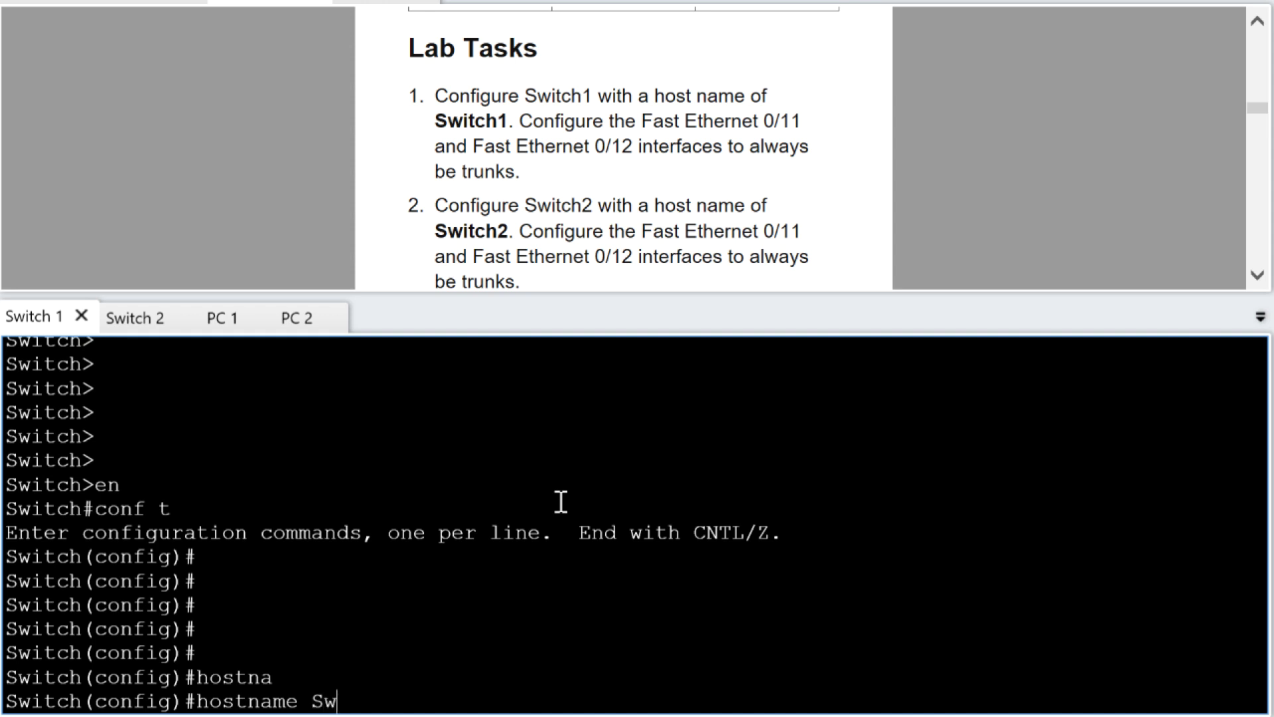
key("Return")
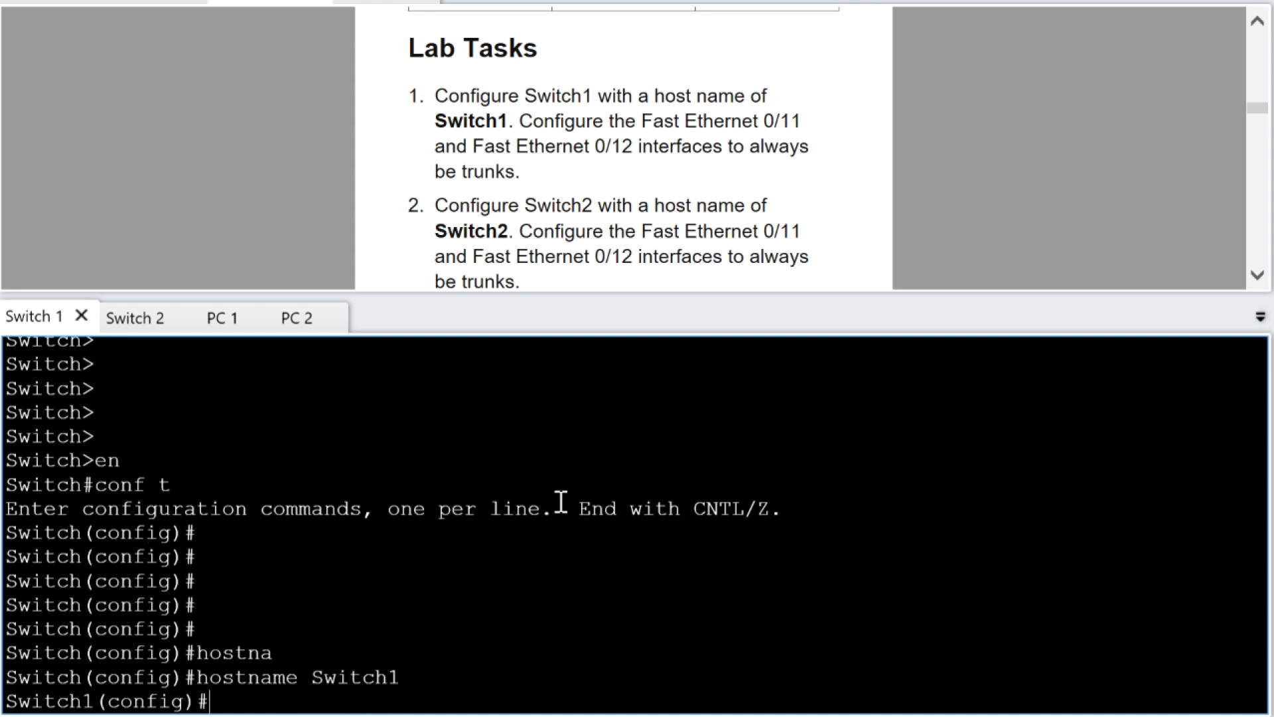
key("Return")
key("Return")
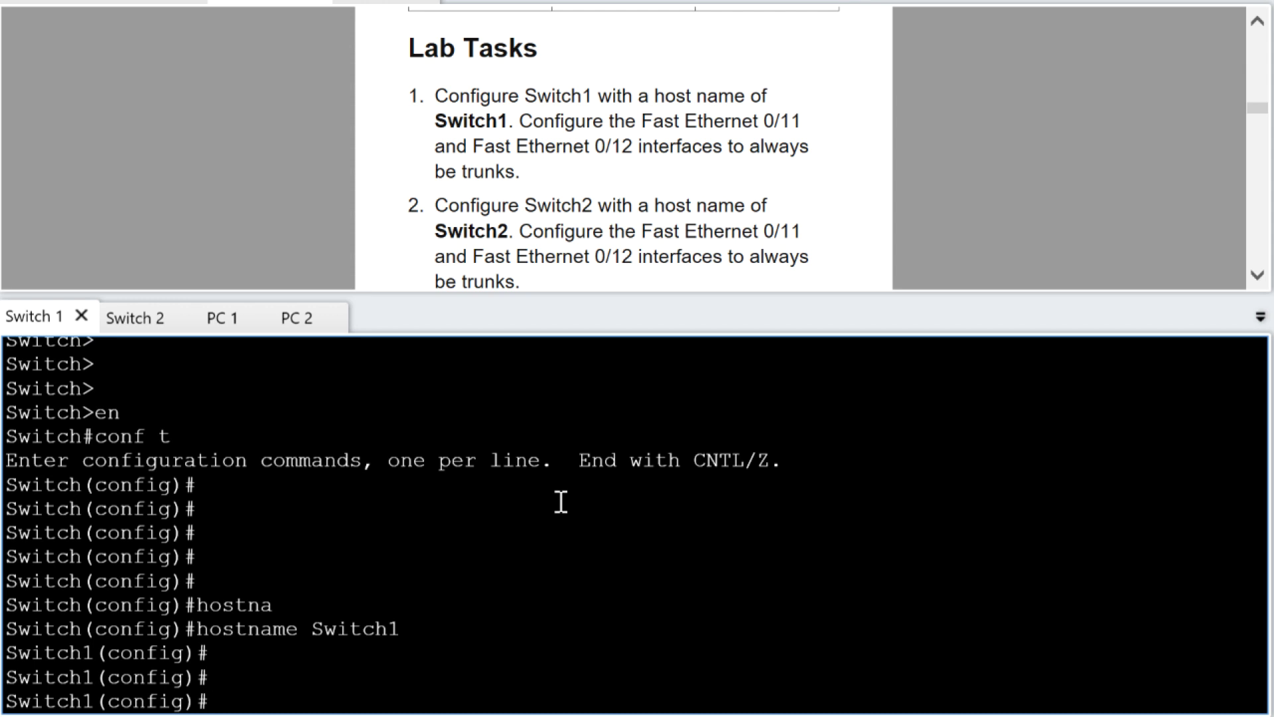
Select interface range fa0/11 - 12 and set trunk encapsulation to dot1q
type("int range fa")
key("Tab")
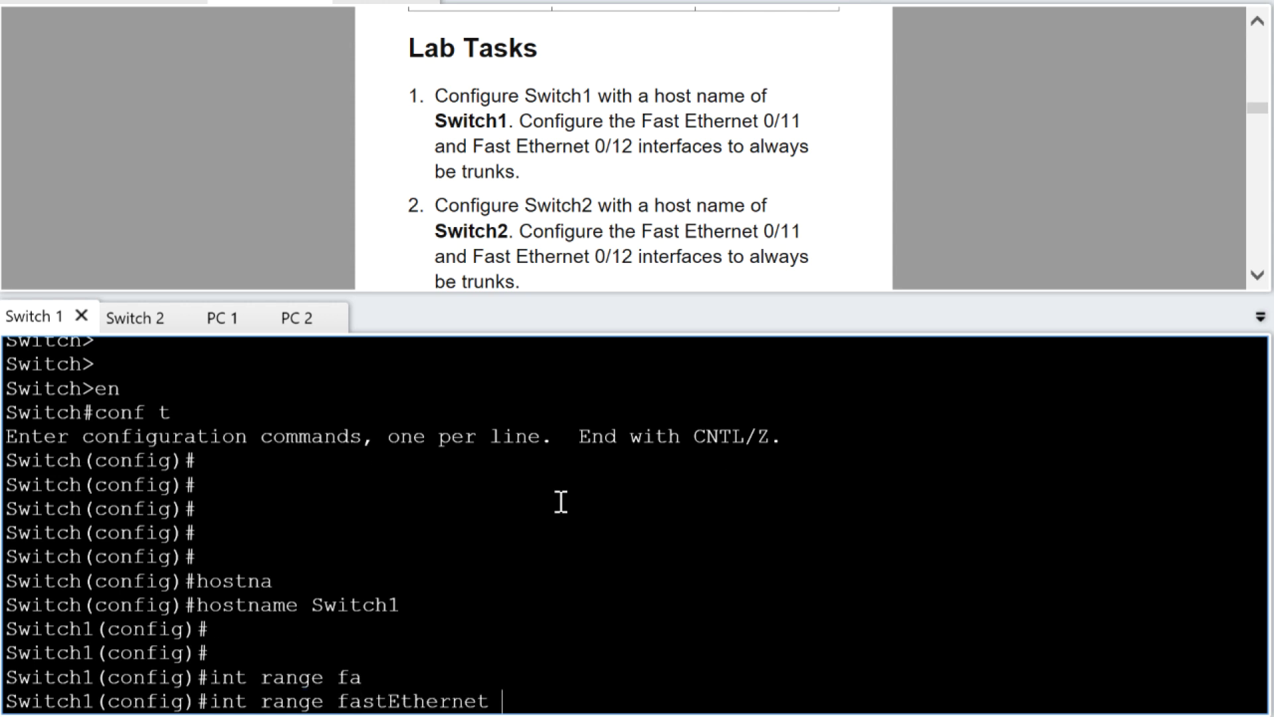
type("0/11 - 12")
key("Return")
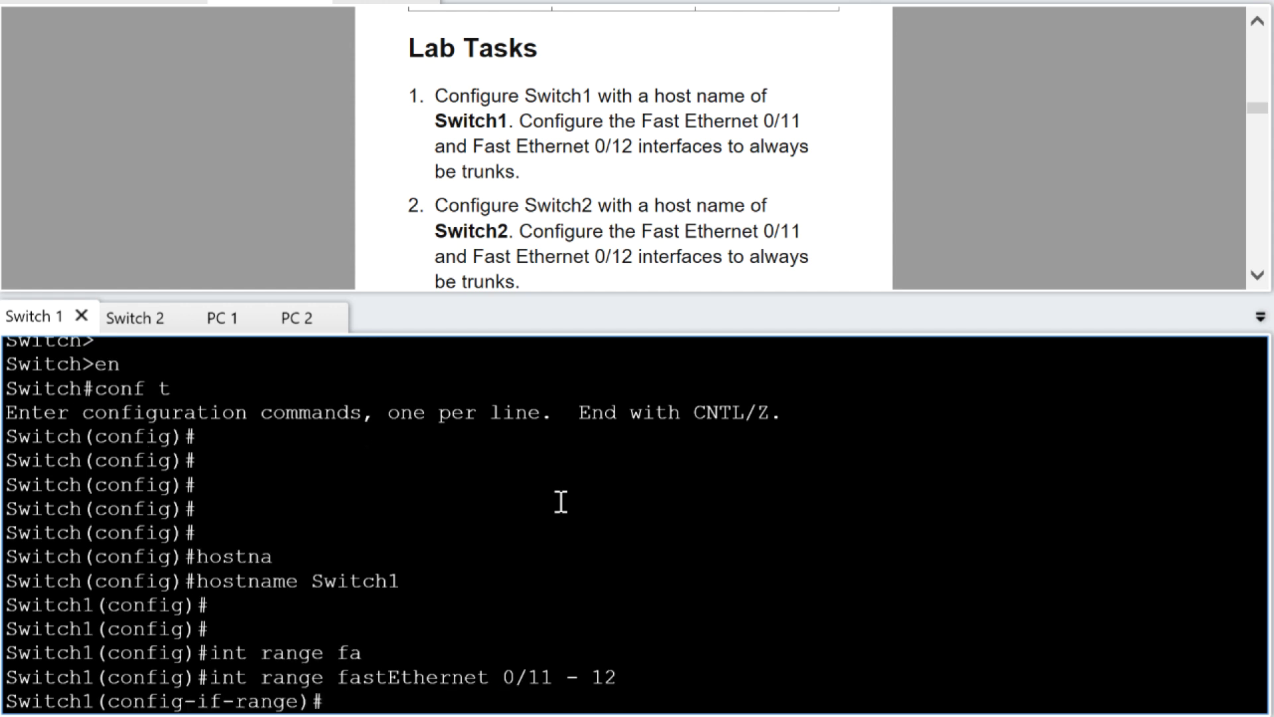
type("switch")
key("Tab")
type("trunk")
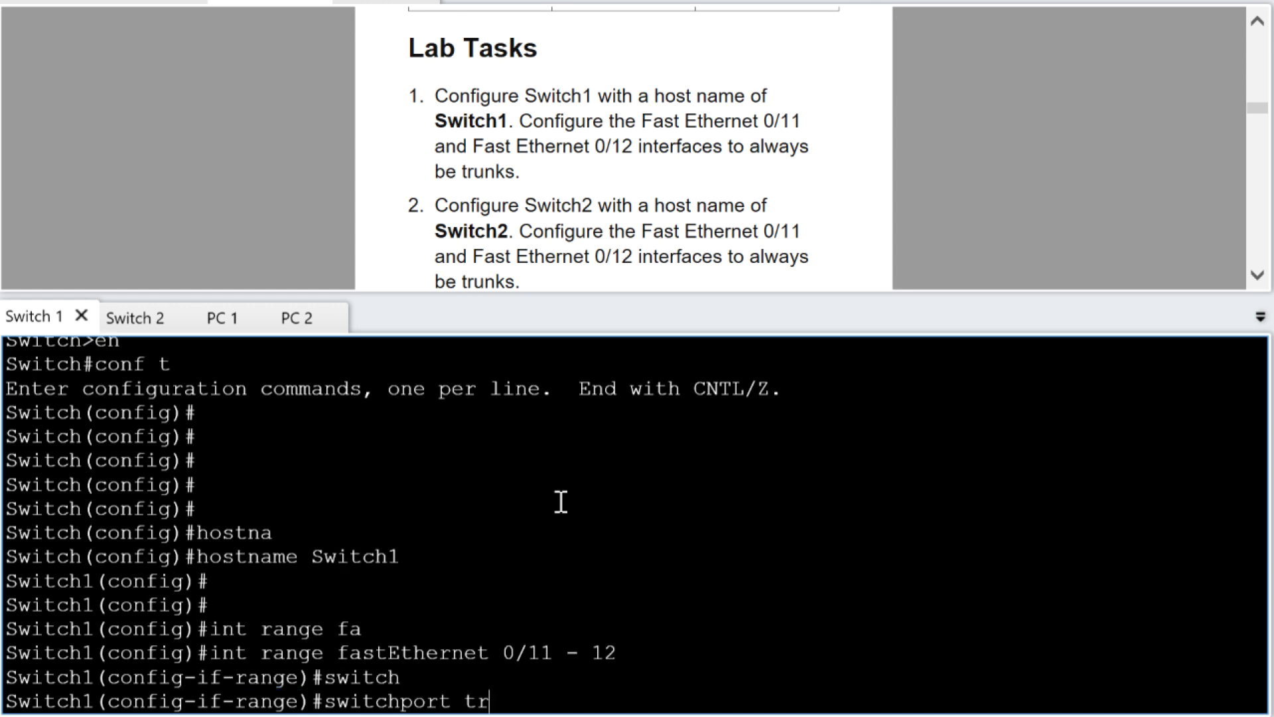
key("Tab")
type("enc")
key("Tab")
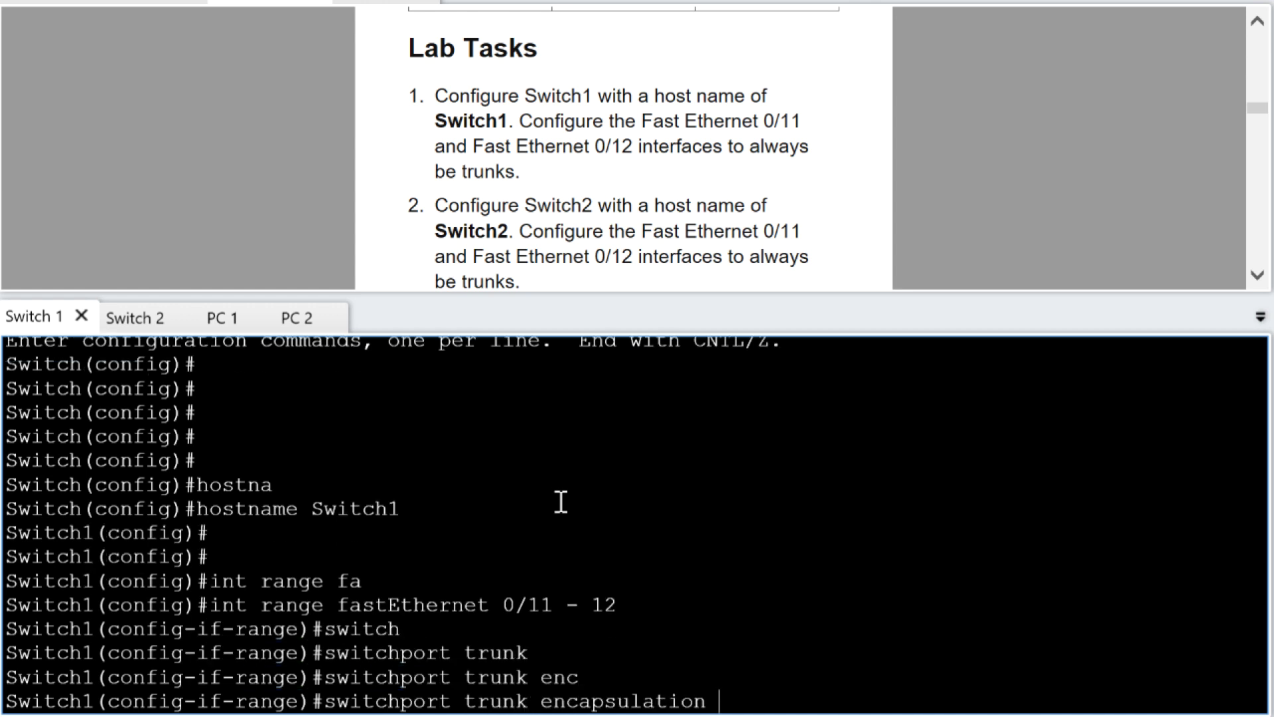
type("do")
key("Tab")
key("Return")
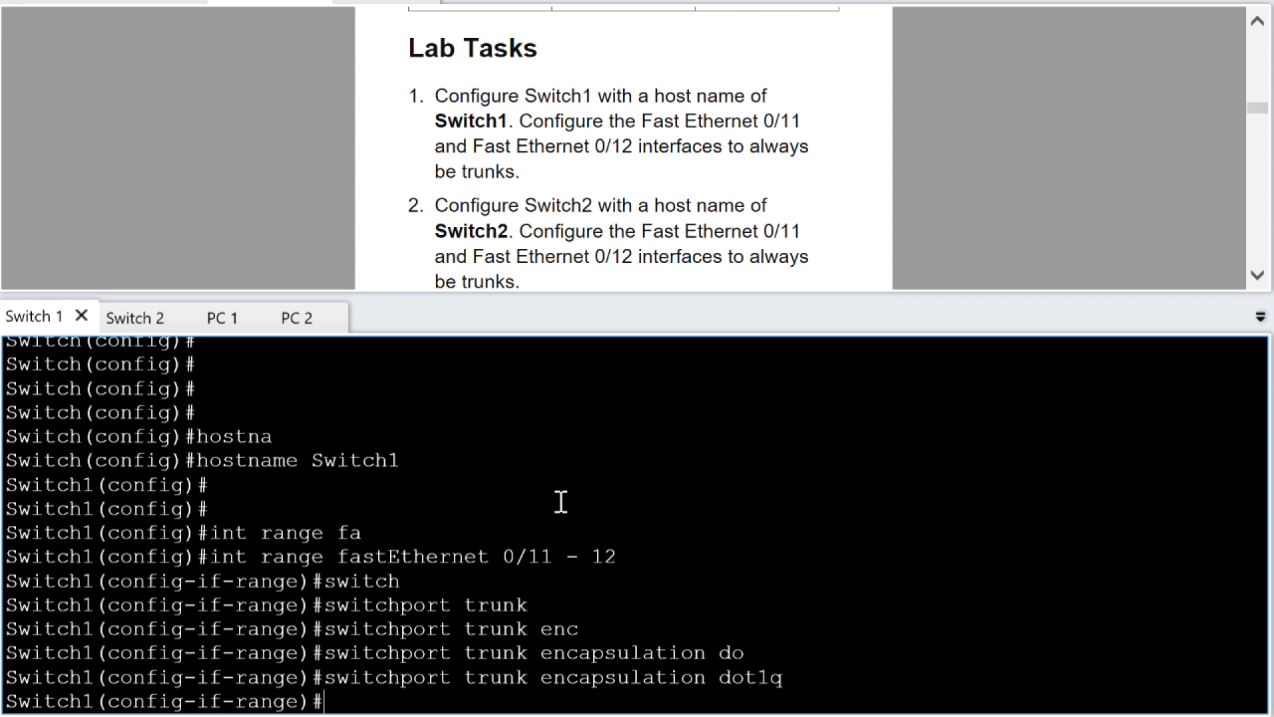
Set switchport mode trunk on Fa0/11–0/12, correcting a typo along the way
type("switch")
key("Tab")
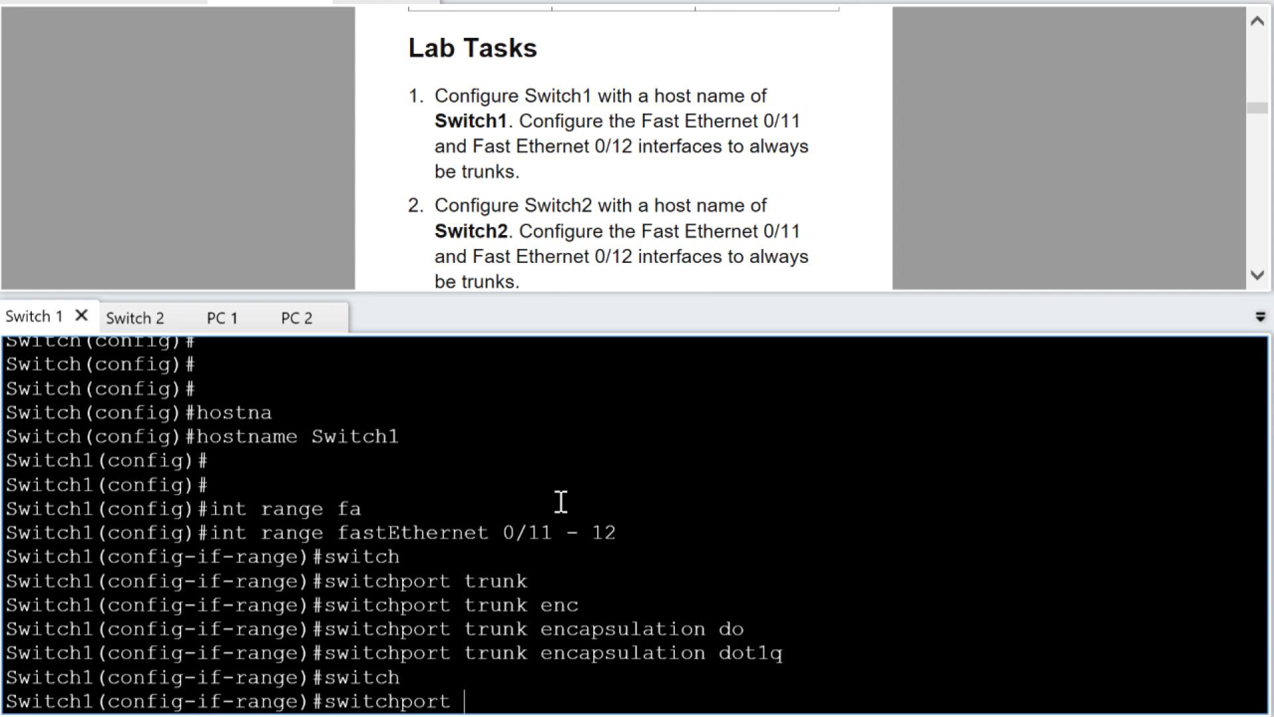
type("mode")
key("Tab")
type("rt")
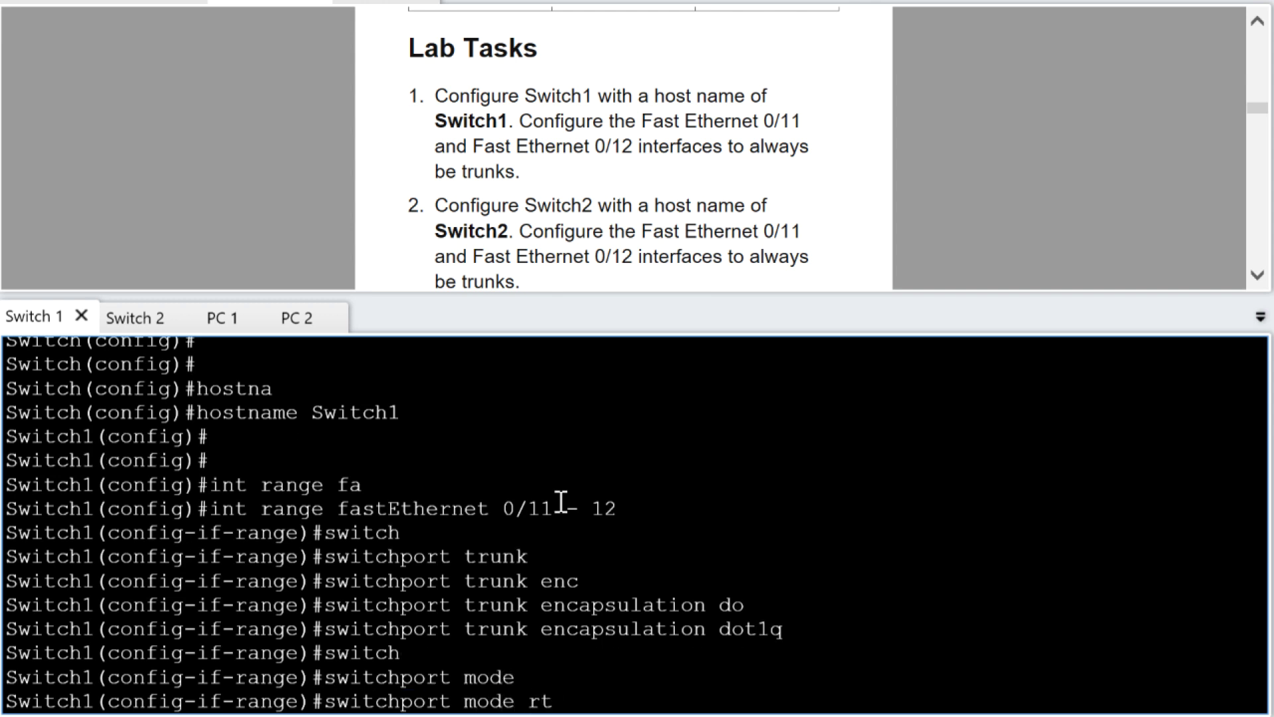
key("BackSpace")
key("BackSpace")
type("tr")
key("Tab")
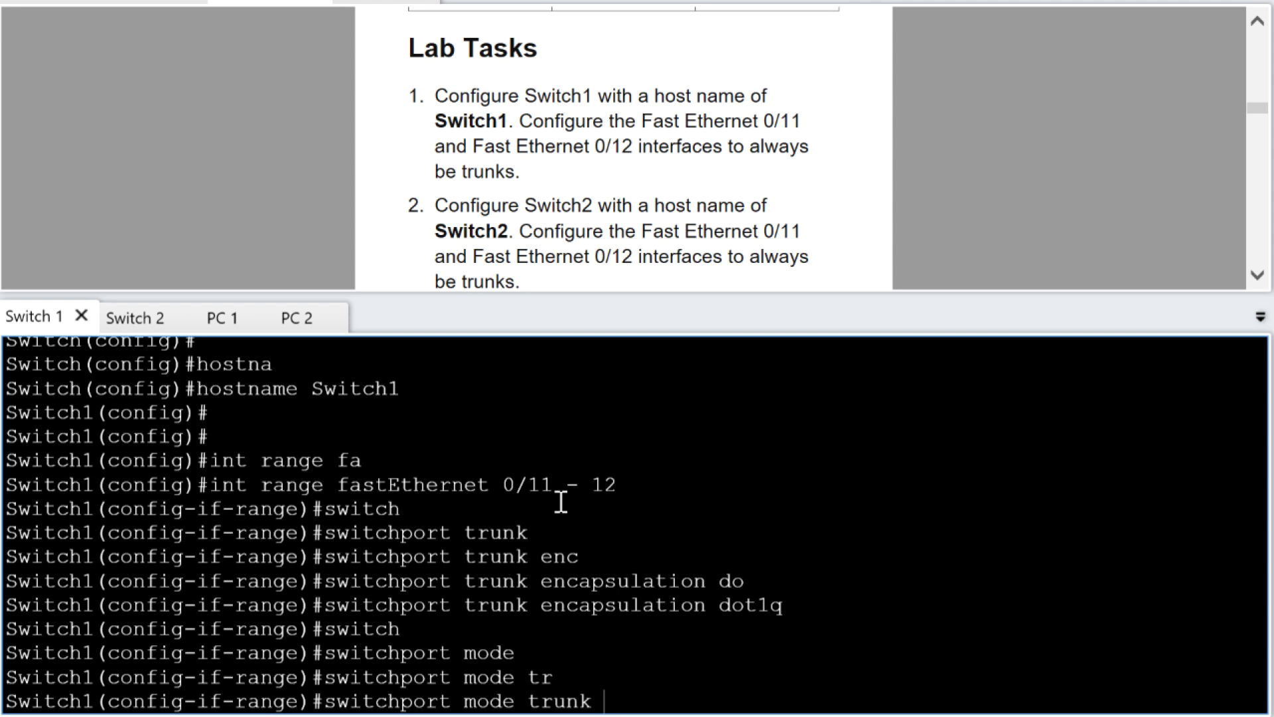
key("BackSpace")
key("Return")
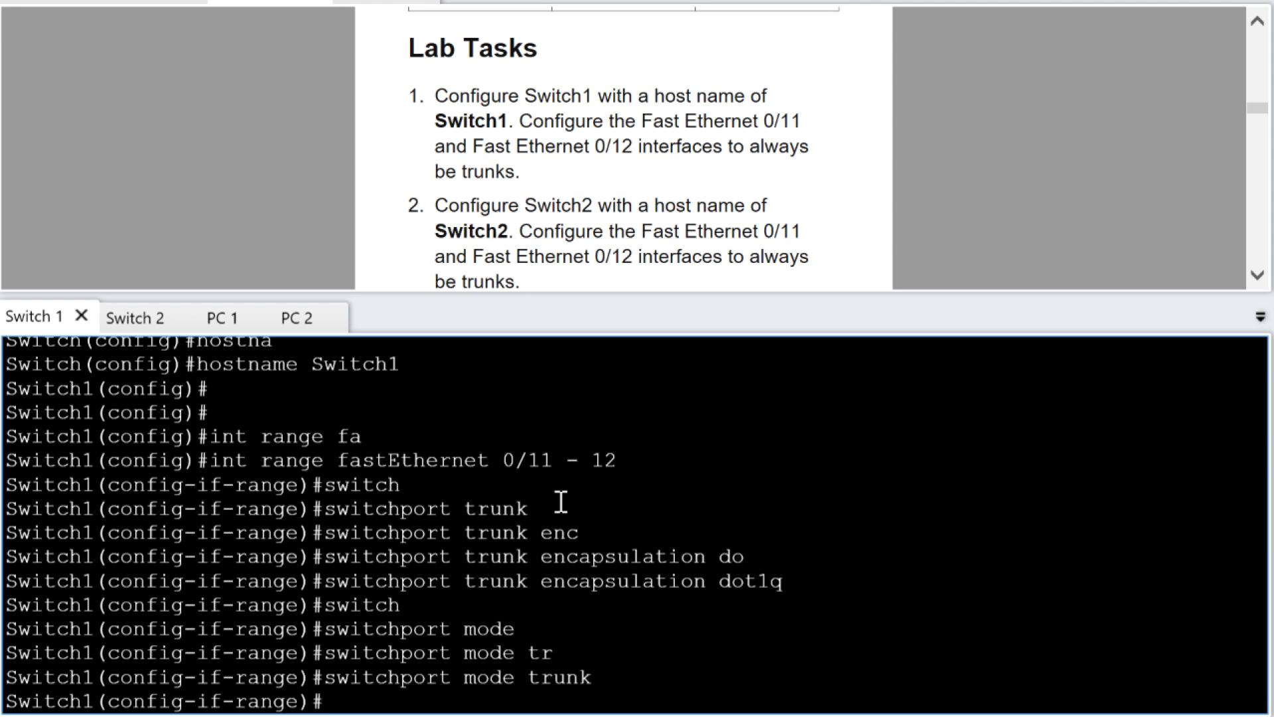
Exit configuration mode with end and save Switch1's configuration with wr
type("end")
key("Return")
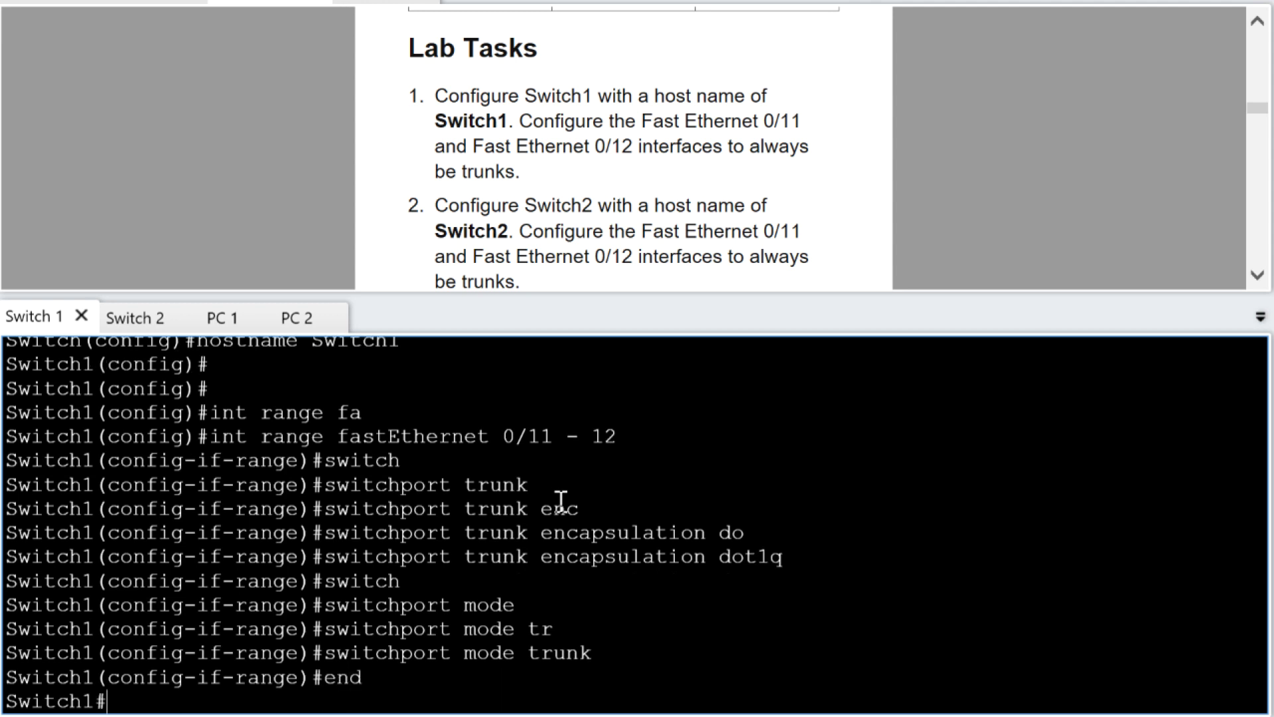
type("wr")
key("Return")
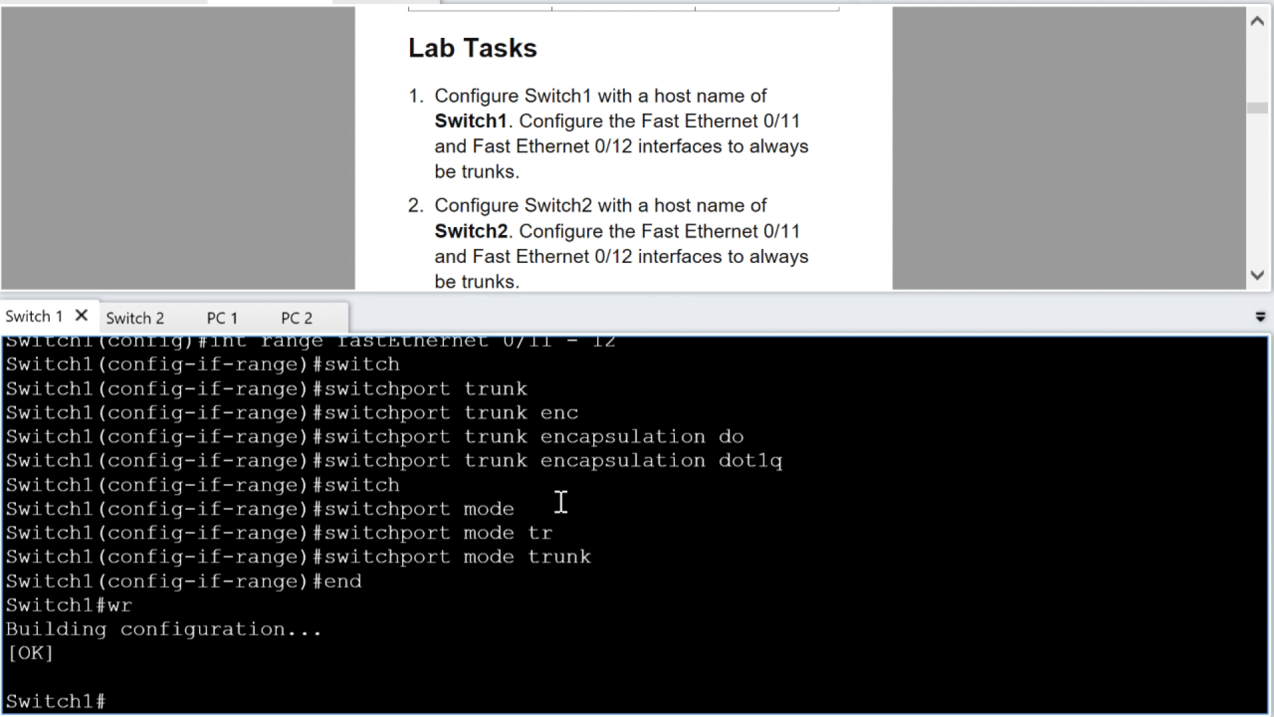
On the second switch's console, enter configuration mode and set the hostname to Switch2
left_click(130, 319)
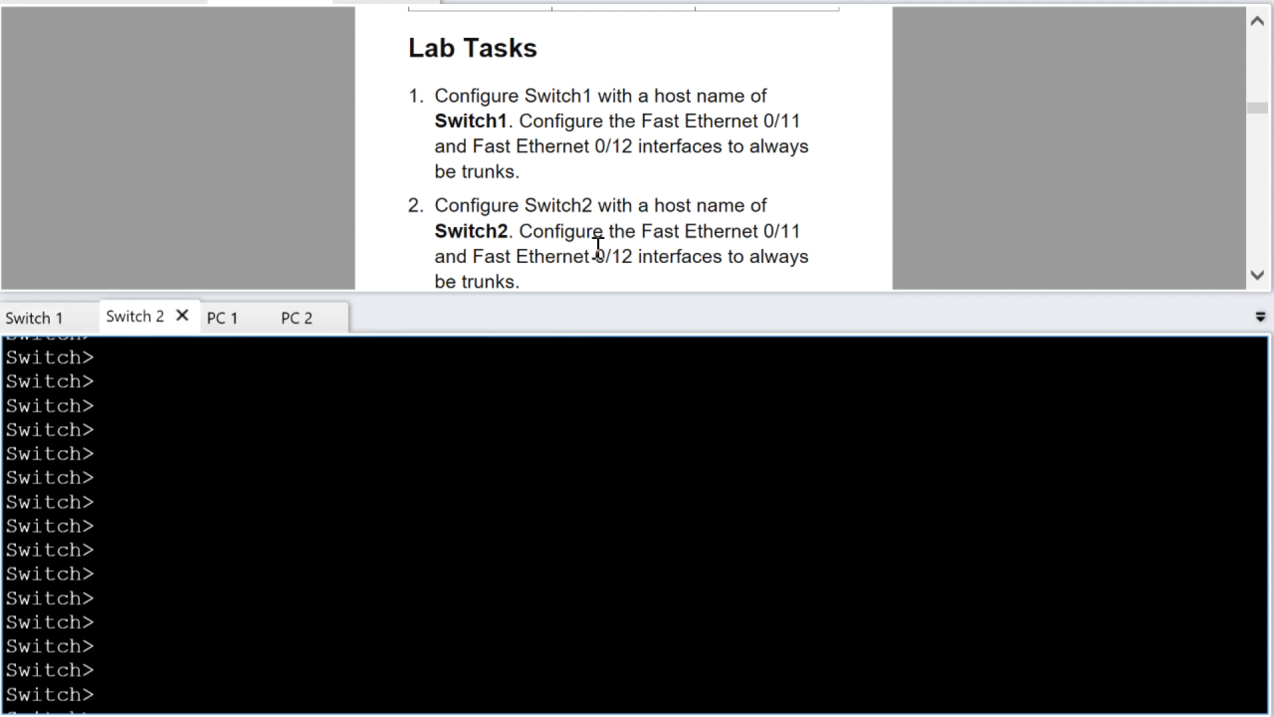
key("Return")
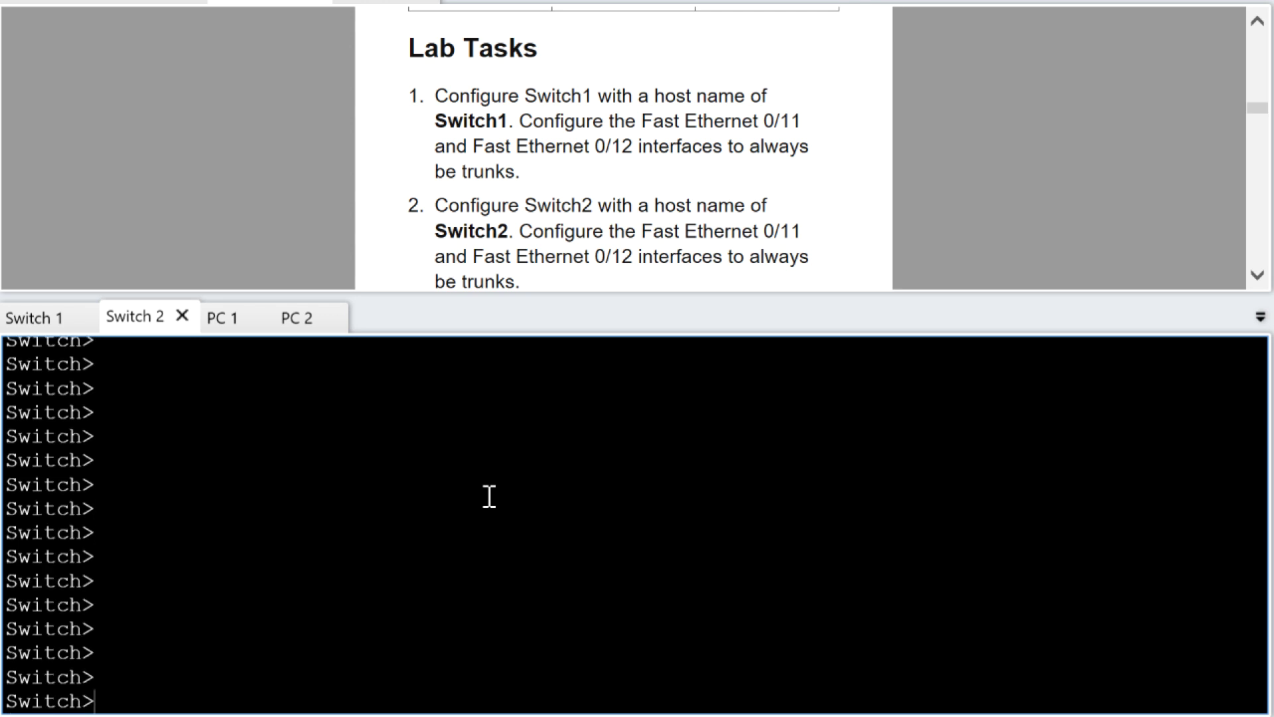
type("en")
key("Return")
type("conf t")
key("Return")
type("host")
key("Tab")
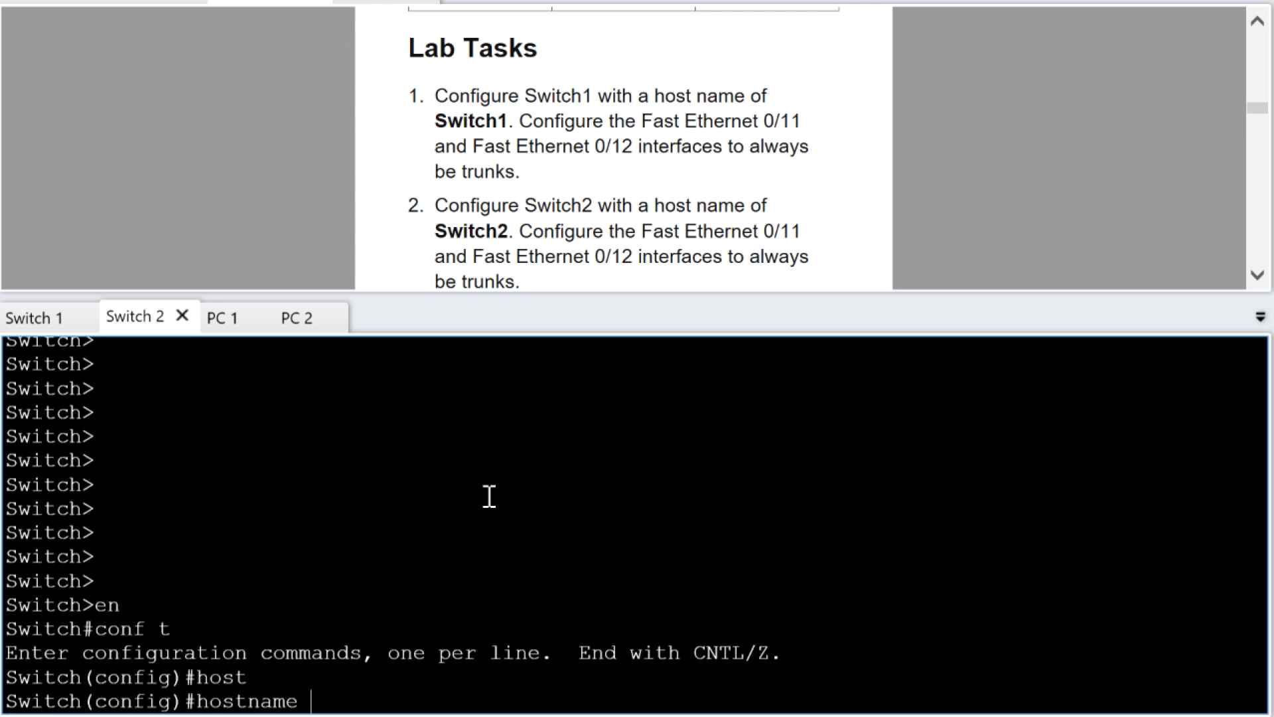
type("Switch2")
key("Return")
Select interface range fa0/11 - 12 and apply dot1q trunk encapsulation
type("int r")
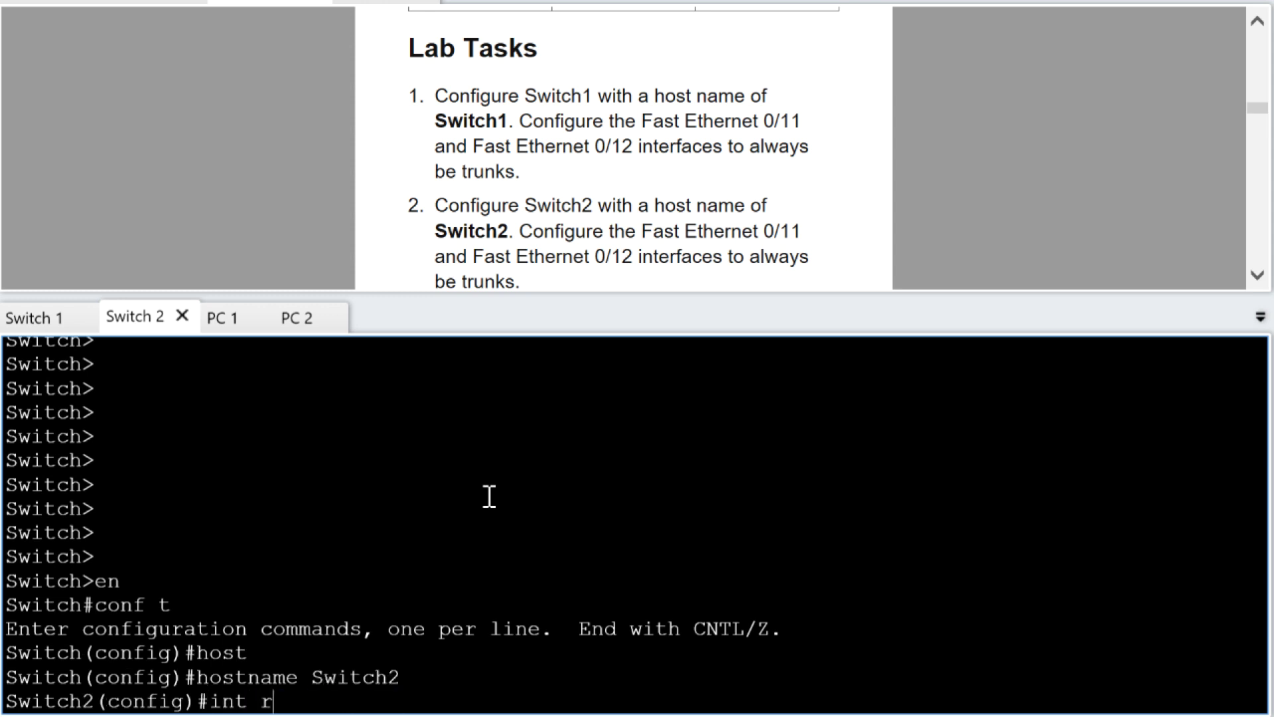
type("ange fa0/11 - ")
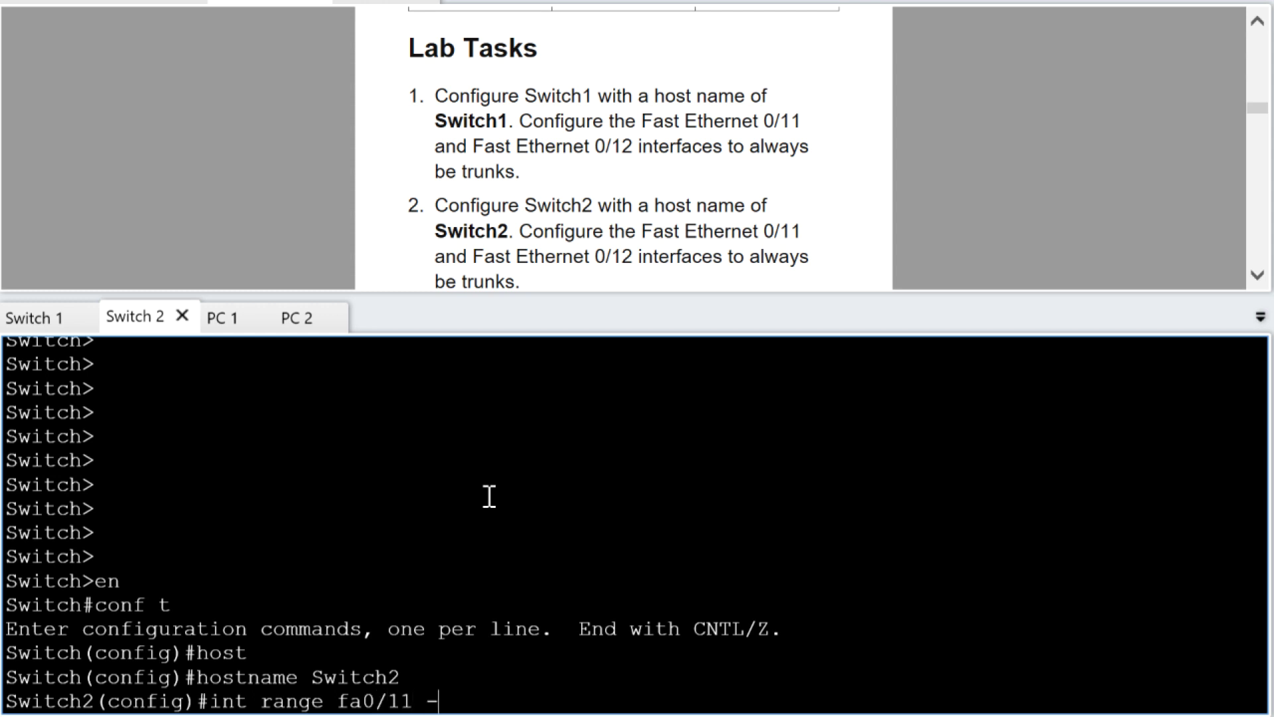
type("12")
key("Return")
type("switch")
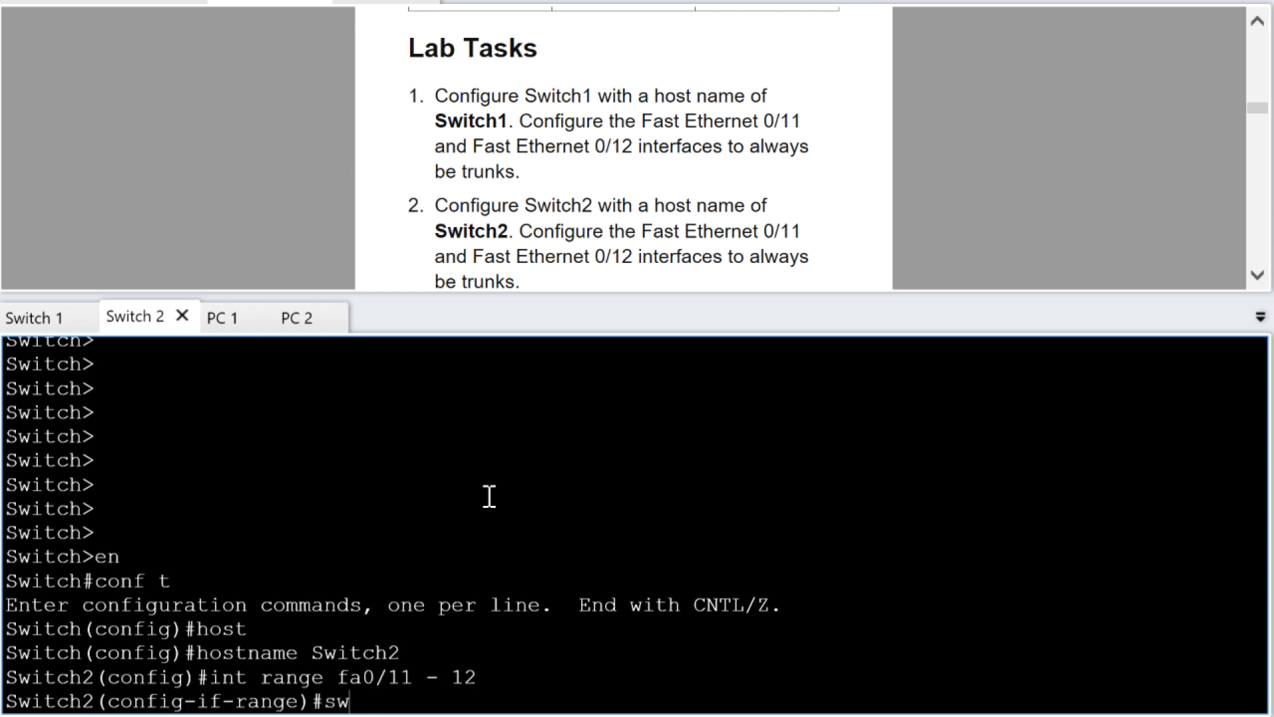
key("Tab")
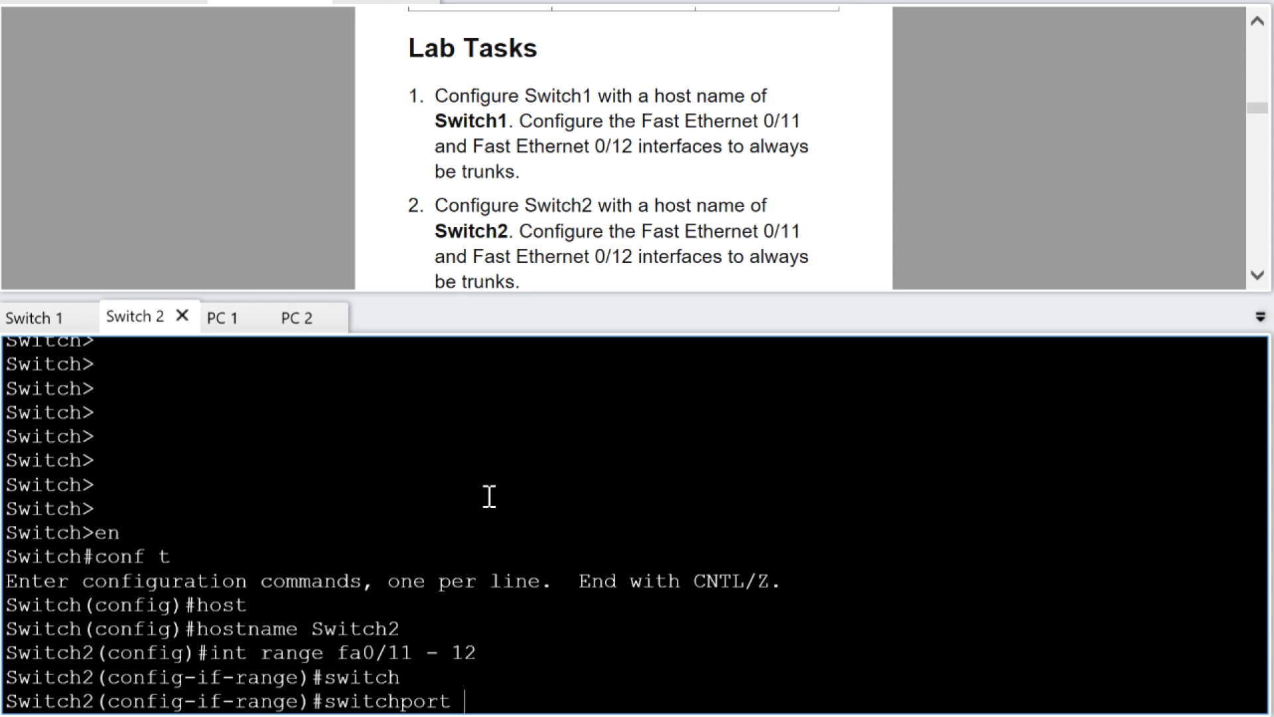
type("tr")
key("Tab")
type("enc")
key("Tab")
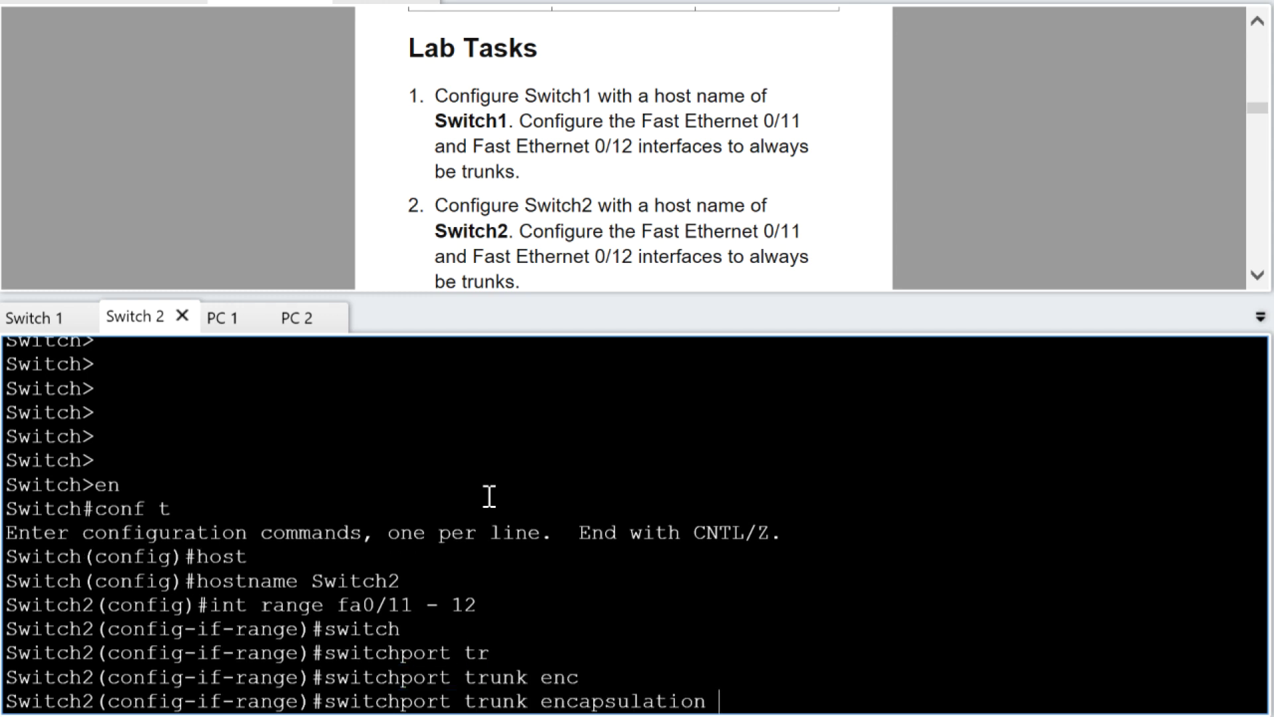
type("do")
key("Tab")
key("Return")
Set switchport mode trunk on Switch2's Fa0/11–0/12
type("sw")
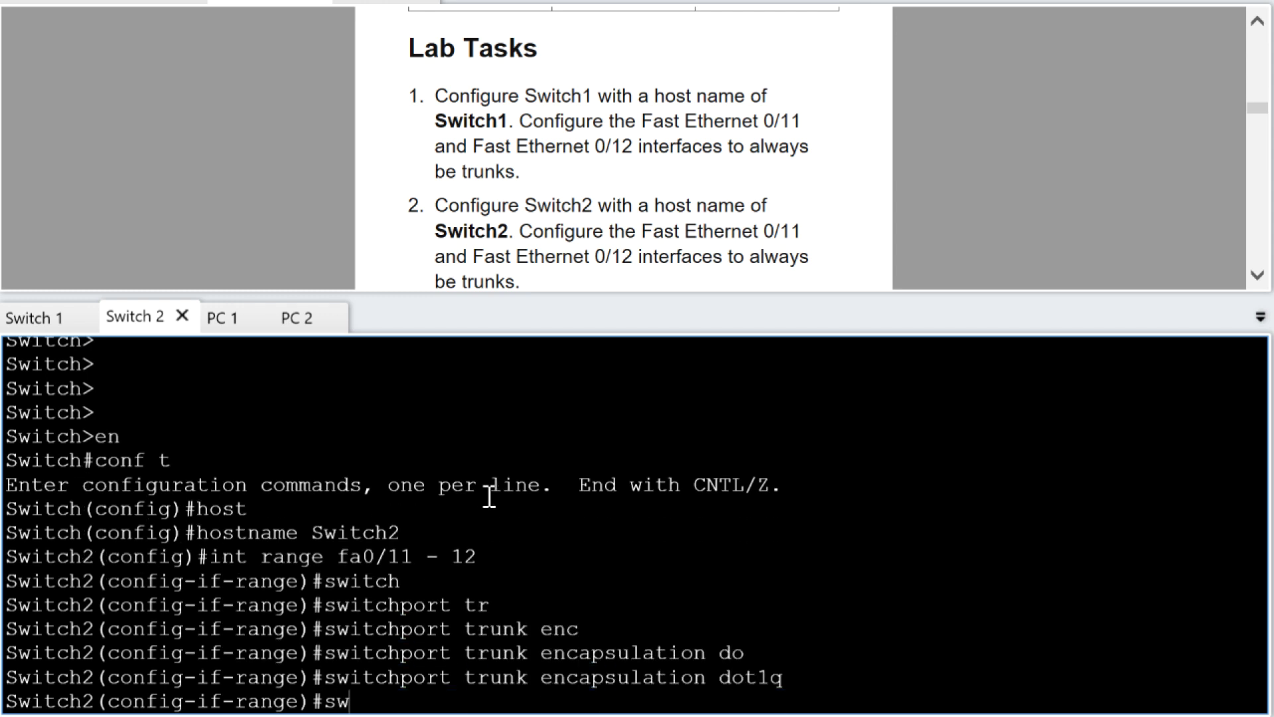
key("Tab")
type("mode tr")
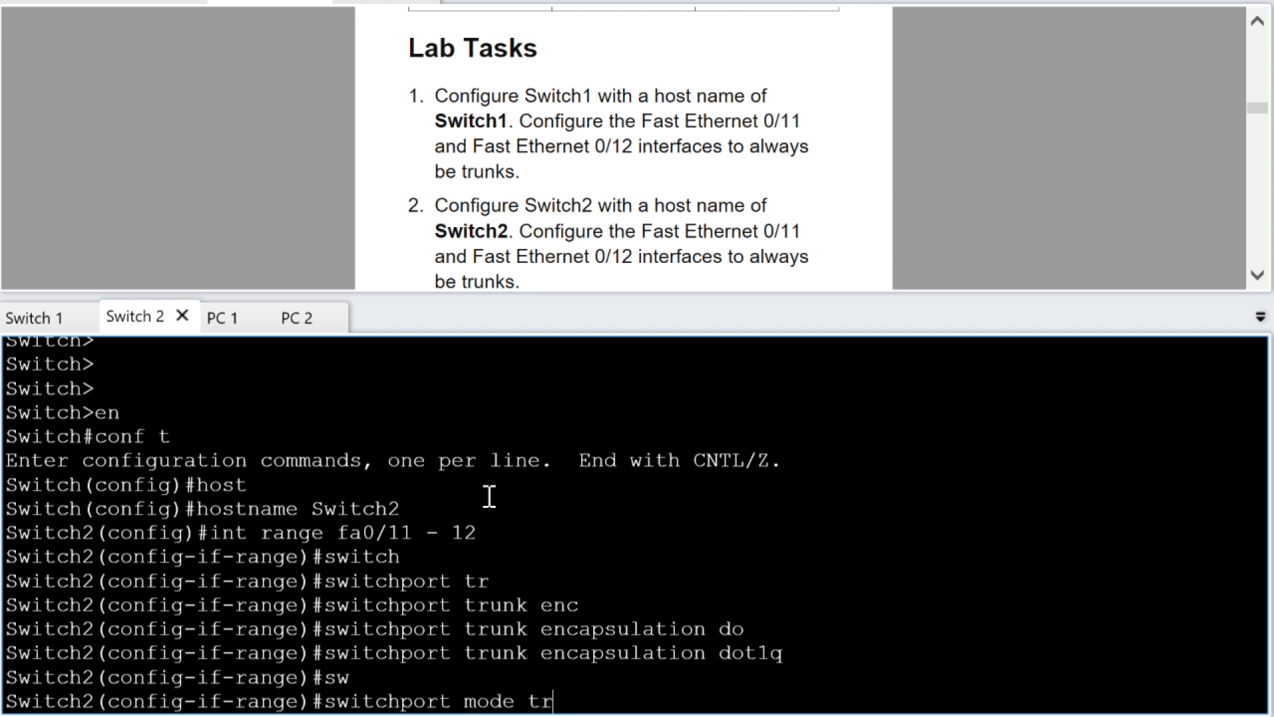
key("Tab")
key("Return")
Exit configuration mode, save Switch2's configuration with wr, and type show int trunk
type("end")
key("Return")
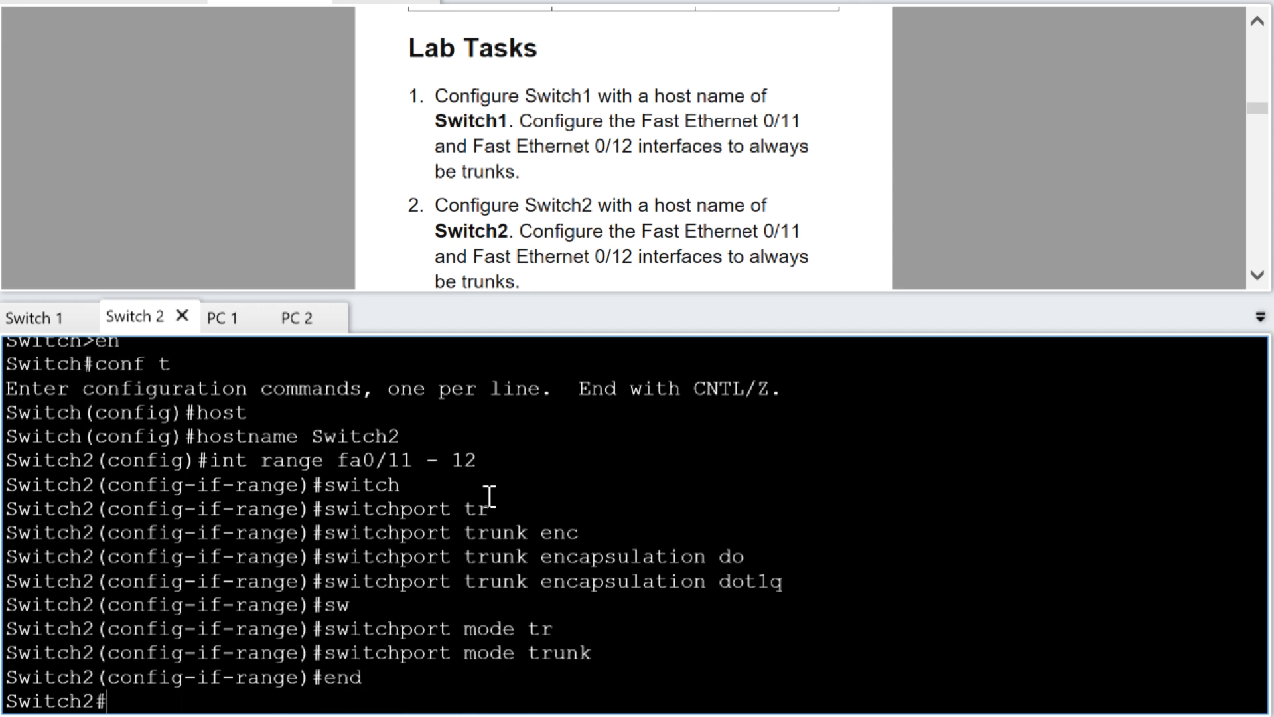
type("wr")
key("Return")
key("Return")
key("Return")
key("Return")
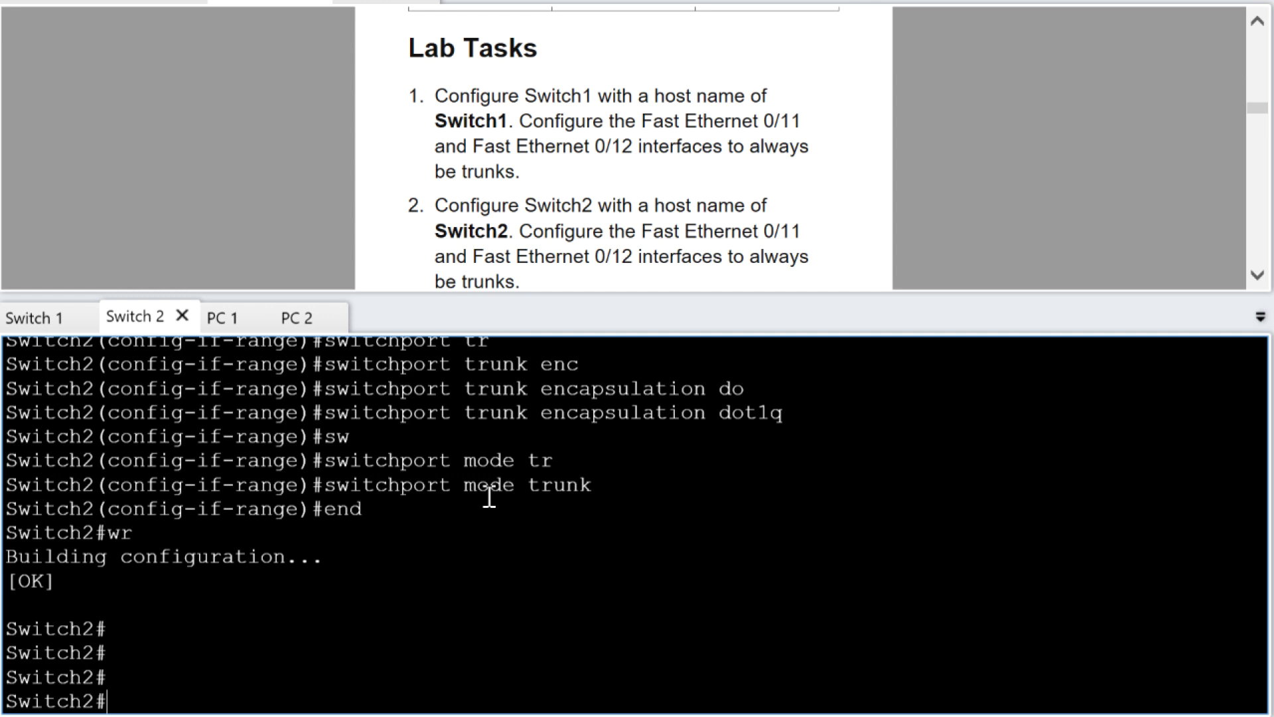
type("show int trunk")
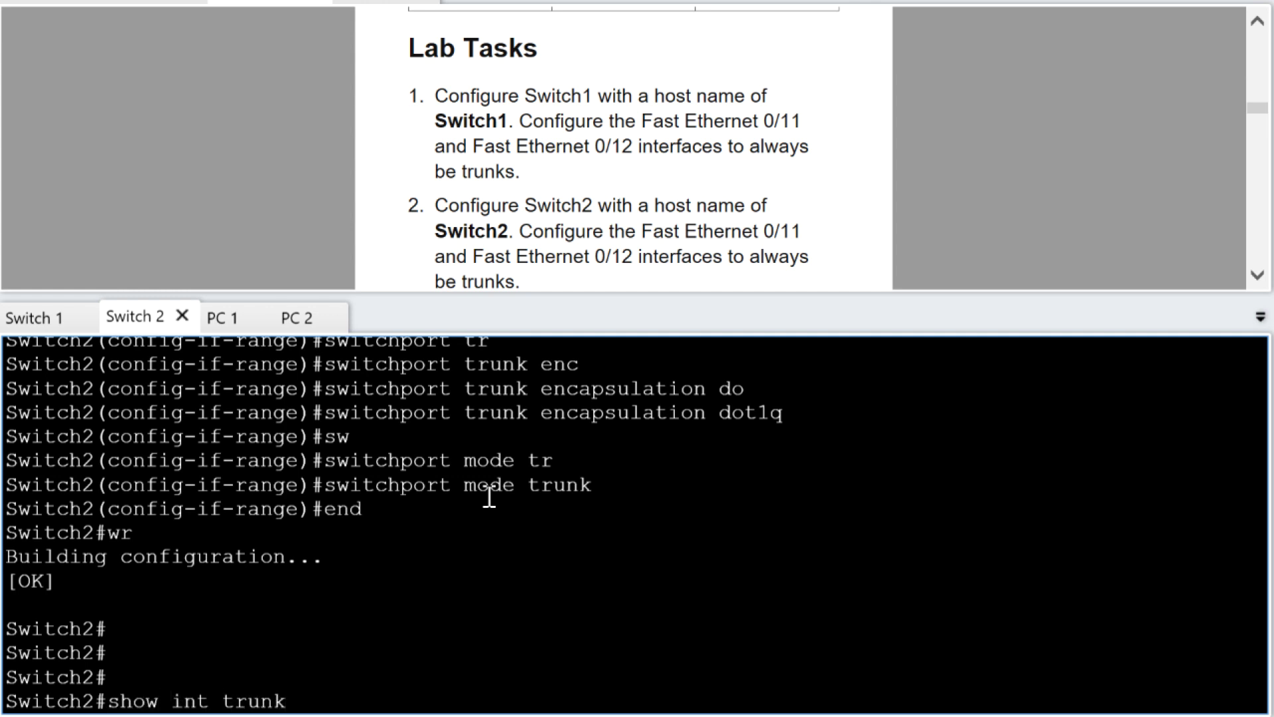
Run show int trunk and confirm Fa0/11–0/12 trunk in on mode with 802.1q, VLANs 1-4094
key("Return")
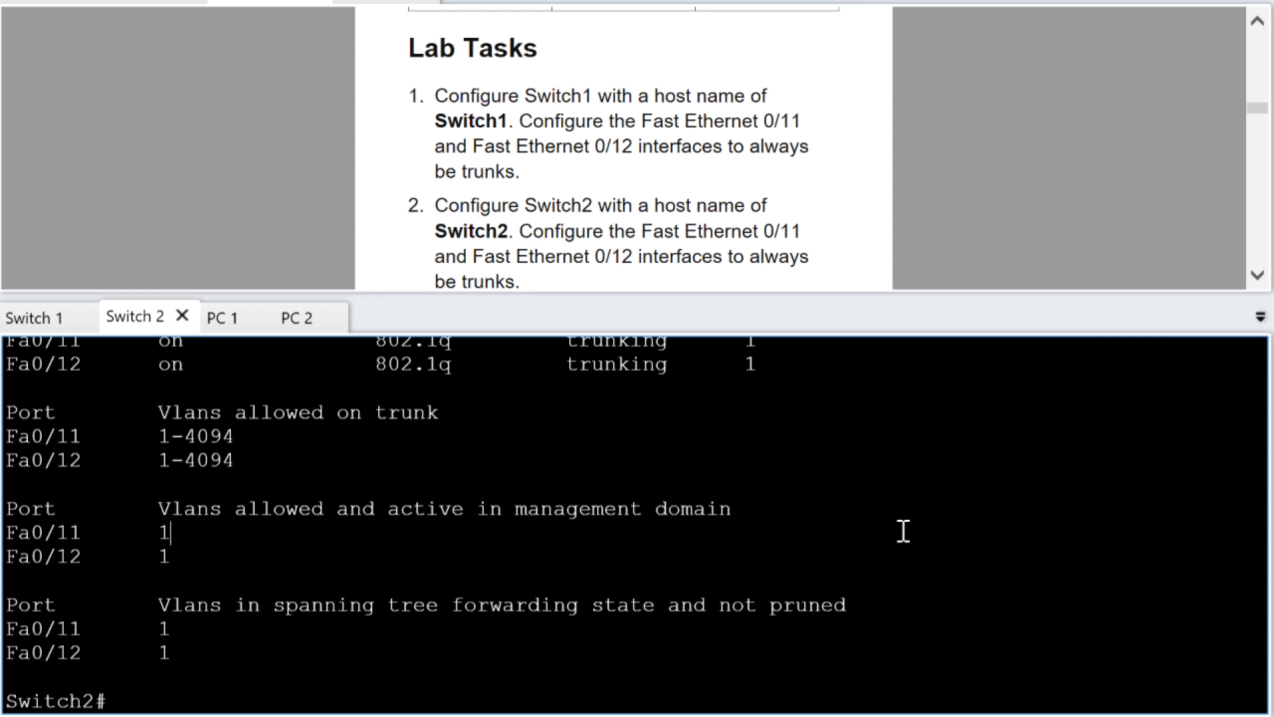
scroll(903, 531, "up", 1)
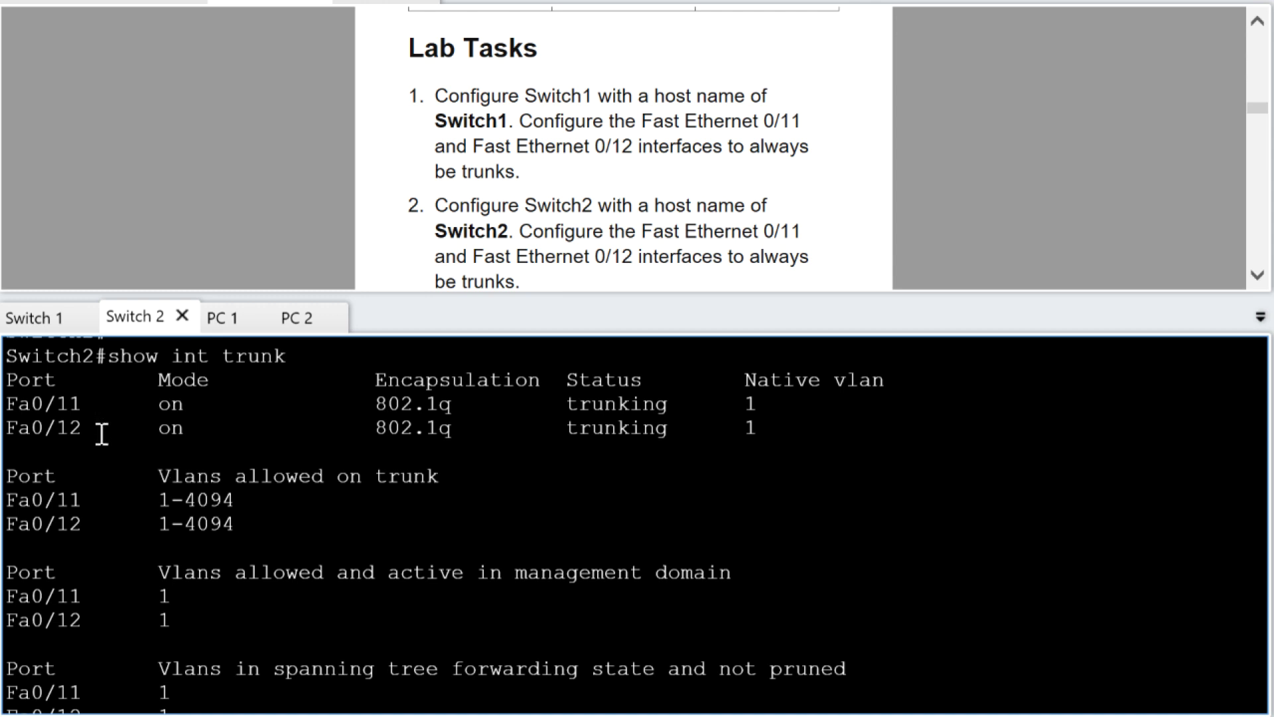
left_click_drag(100, 433, 10, 406)
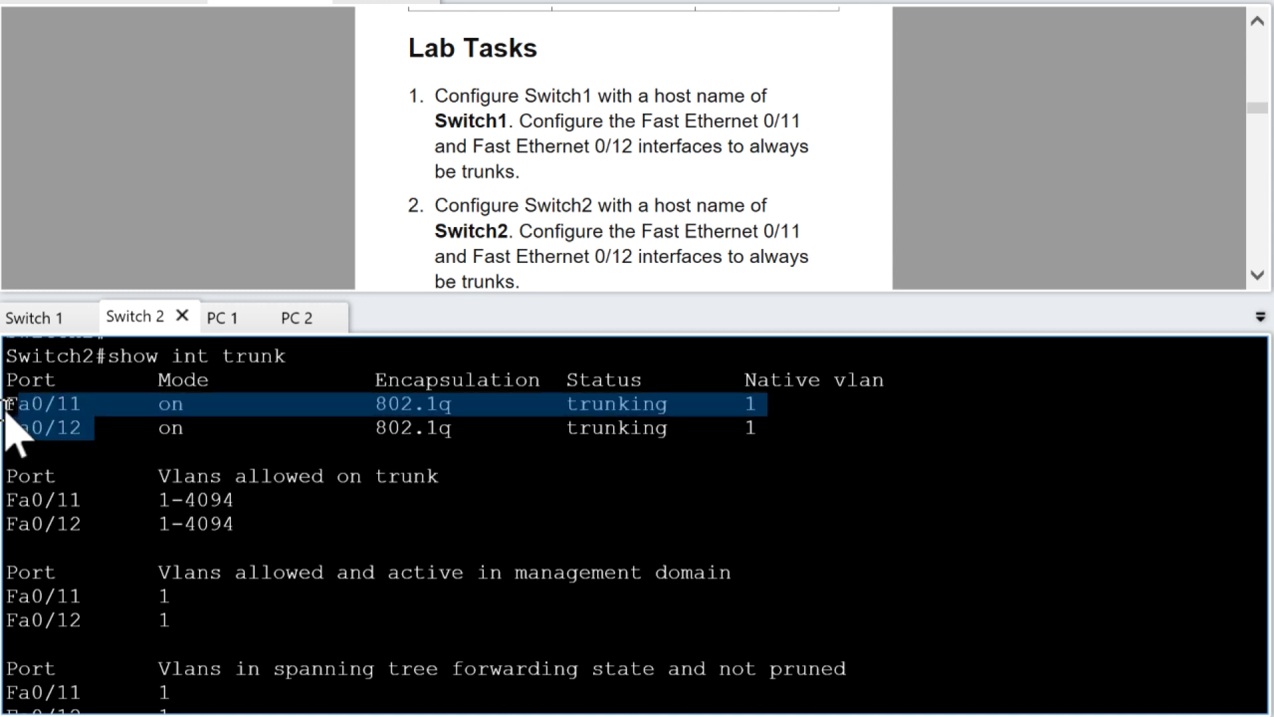
left_click(262, 432)
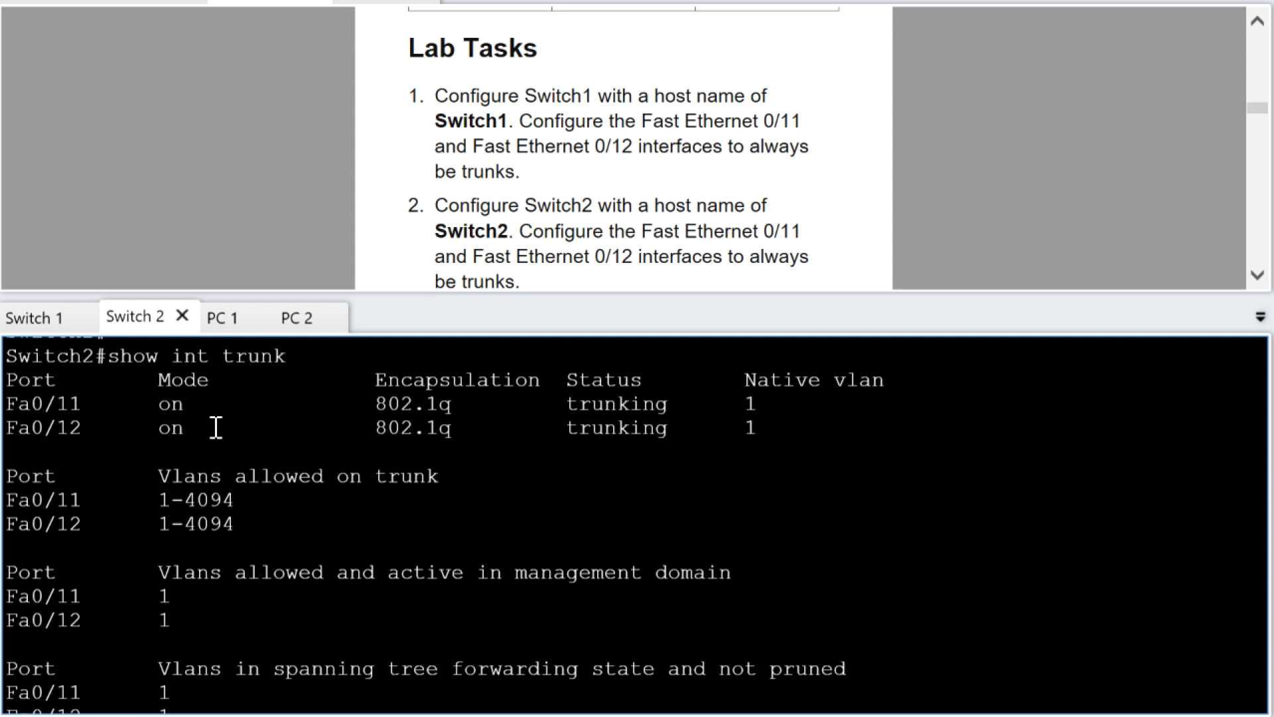
left_click_drag(186, 430, 160, 403)
left_click(429, 415)
left_click_drag(366, 405, 478, 405)
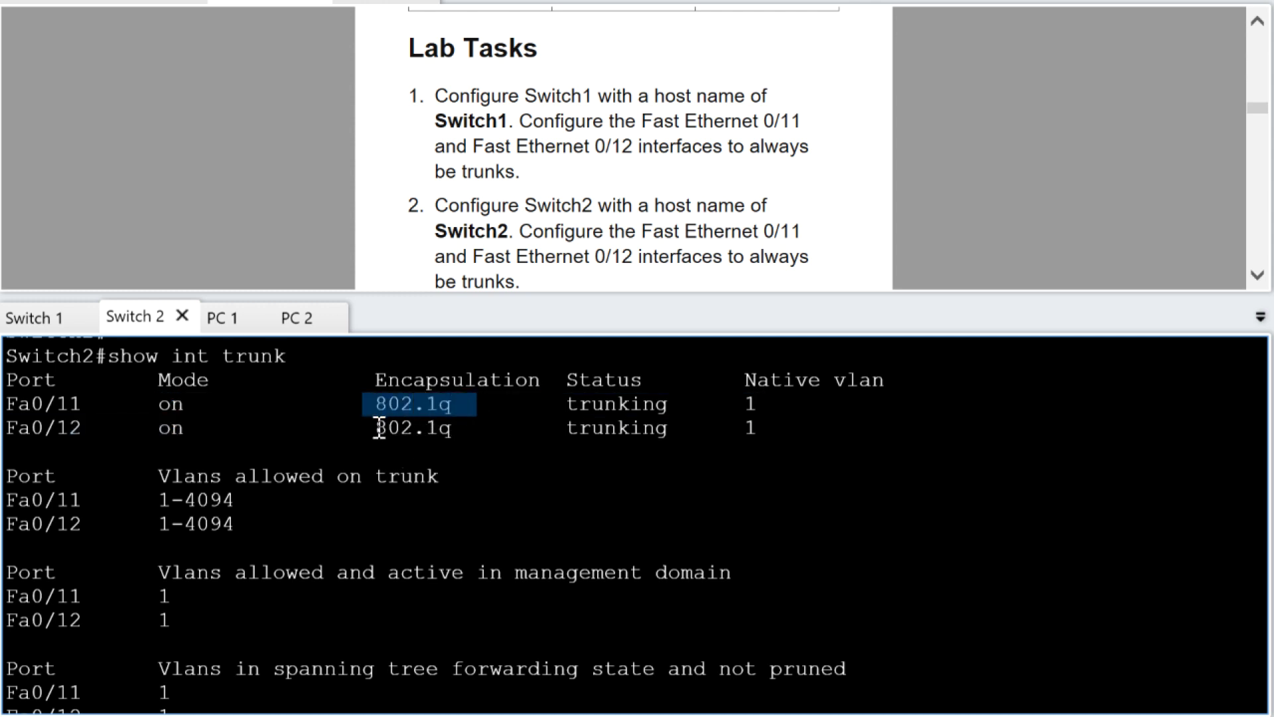
left_click_drag(367, 429, 478, 445)
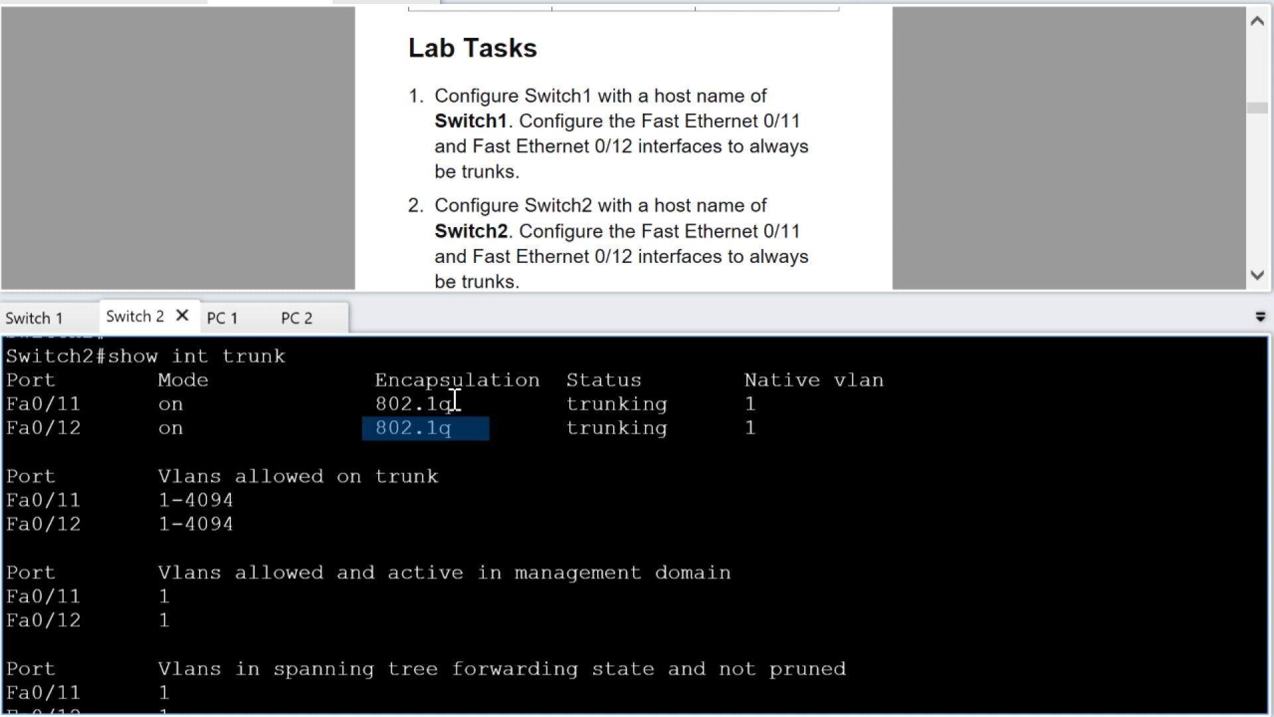
left_click(507, 433)
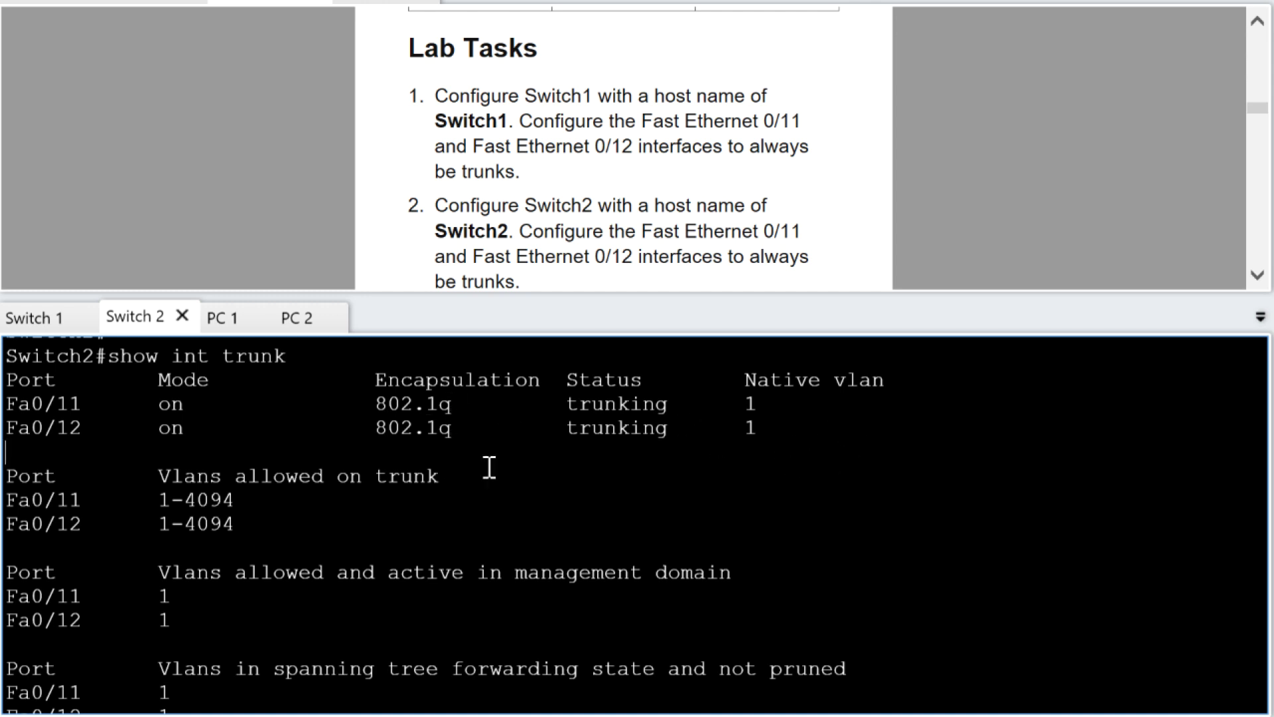
left_click_drag(238, 526, 3, 472)
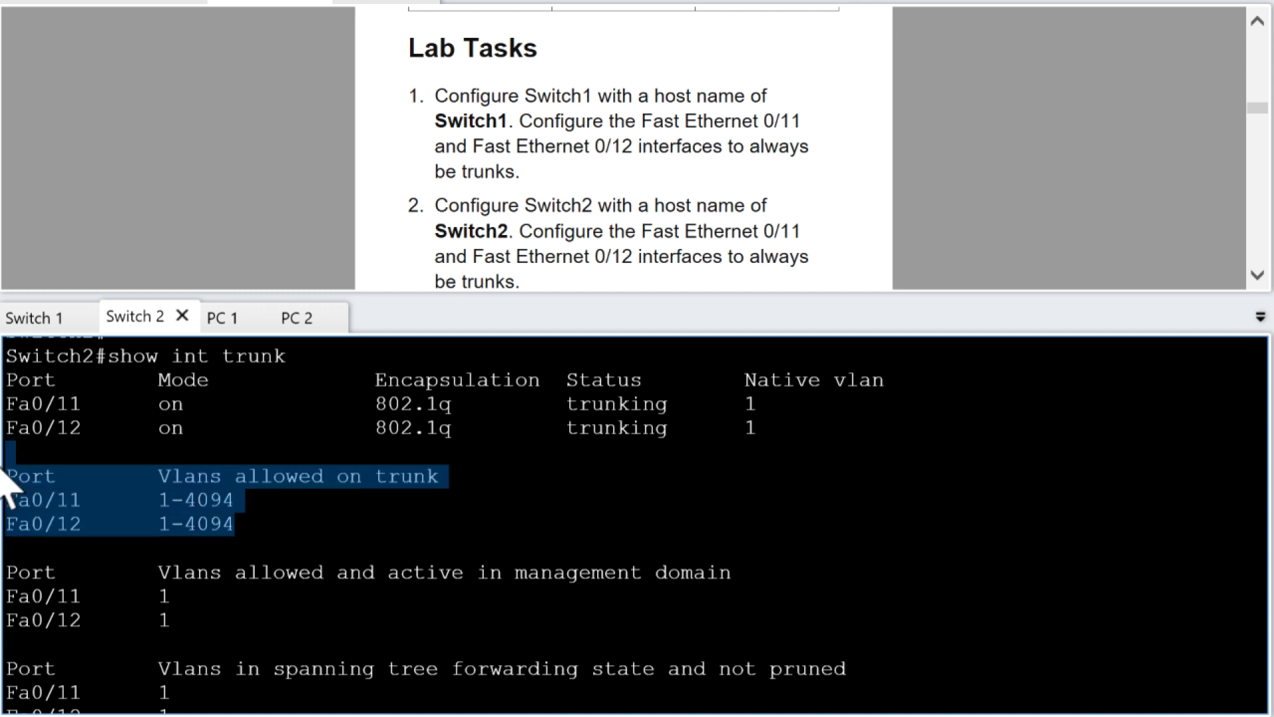
left_click(411, 499)
Scroll the lab document down to the IP Addresses table
scroll(551, 505, "down", 1)
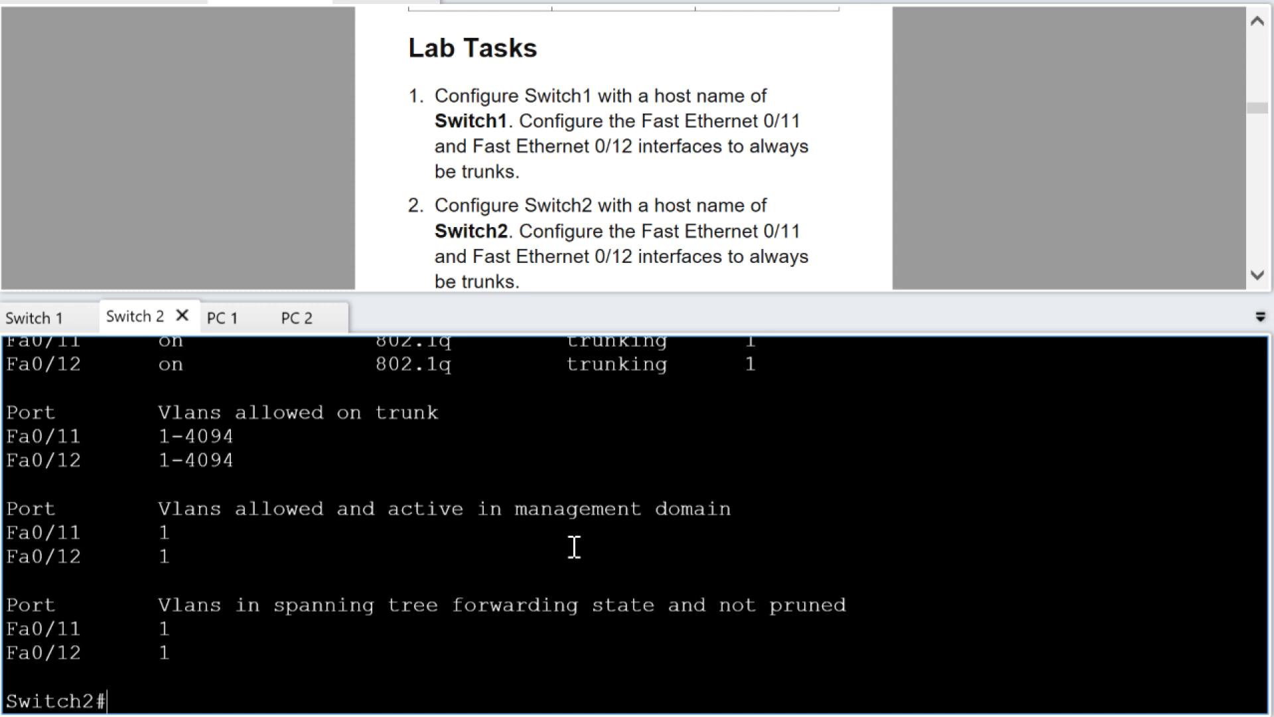
scroll(785, 137, "down", 1)
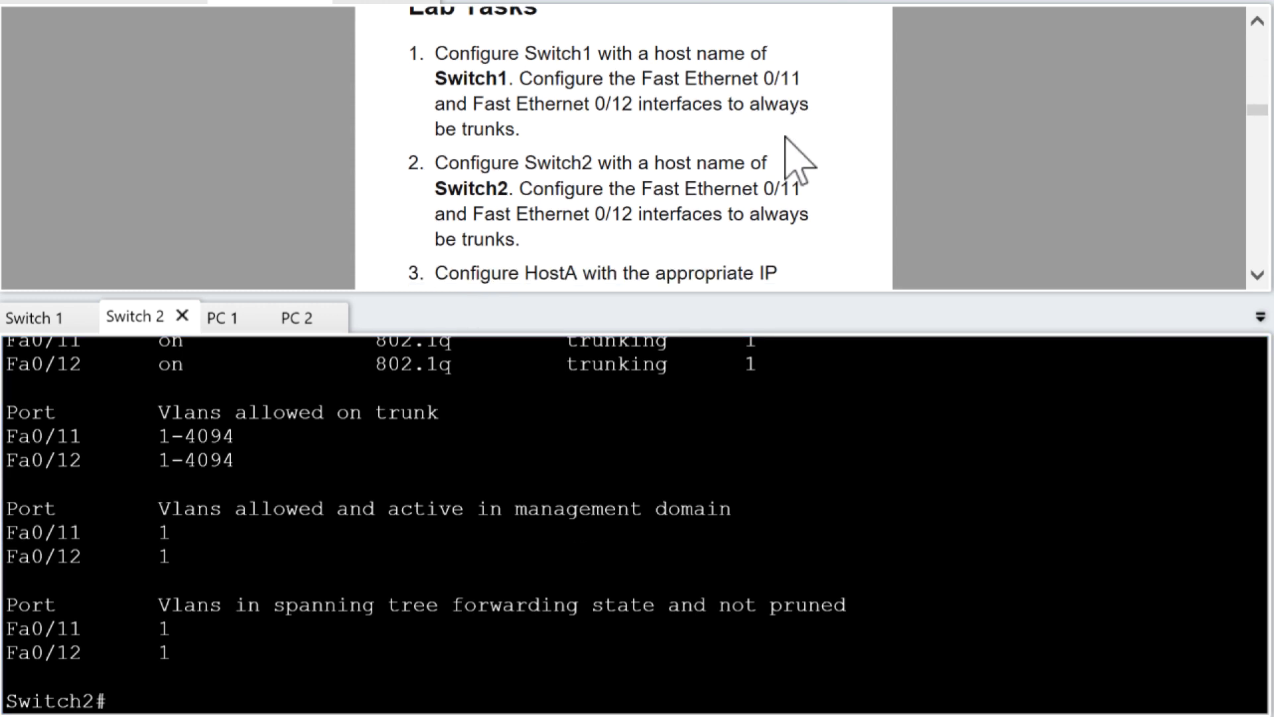
scroll(785, 137, "down", 2)
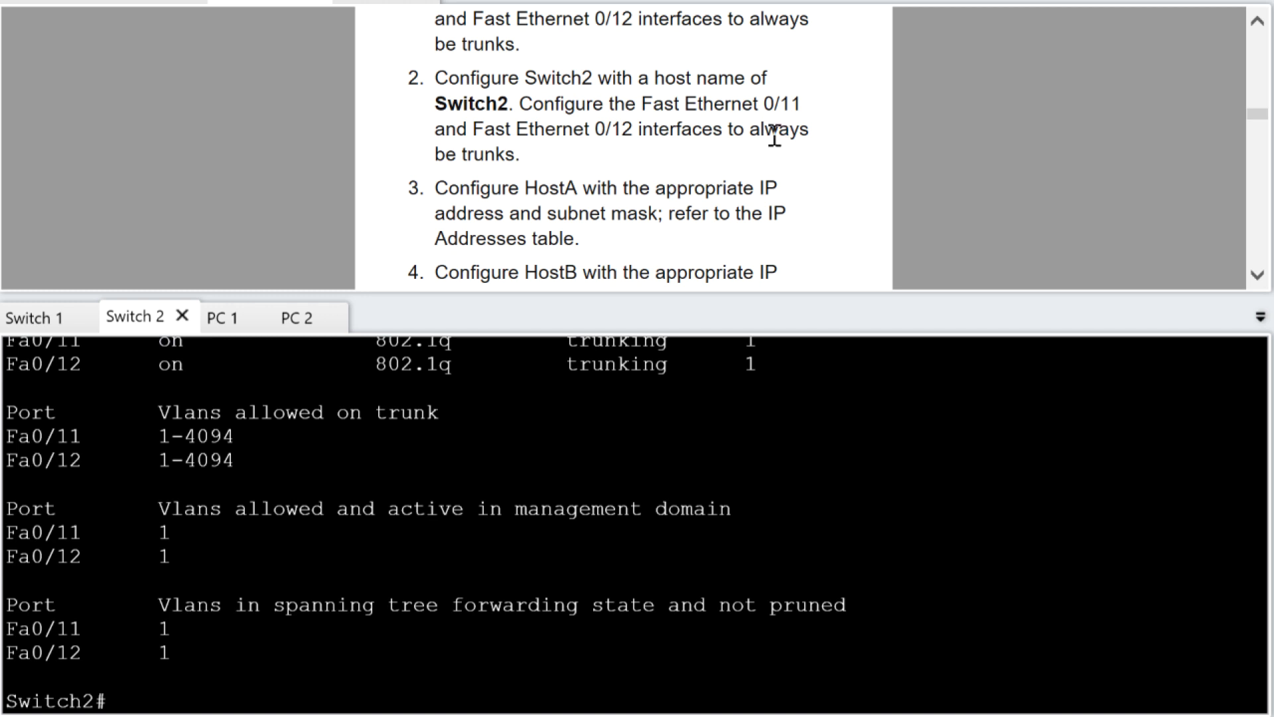
scroll(780, 137, "up", 10)
scroll(774, 136, "down", 3)
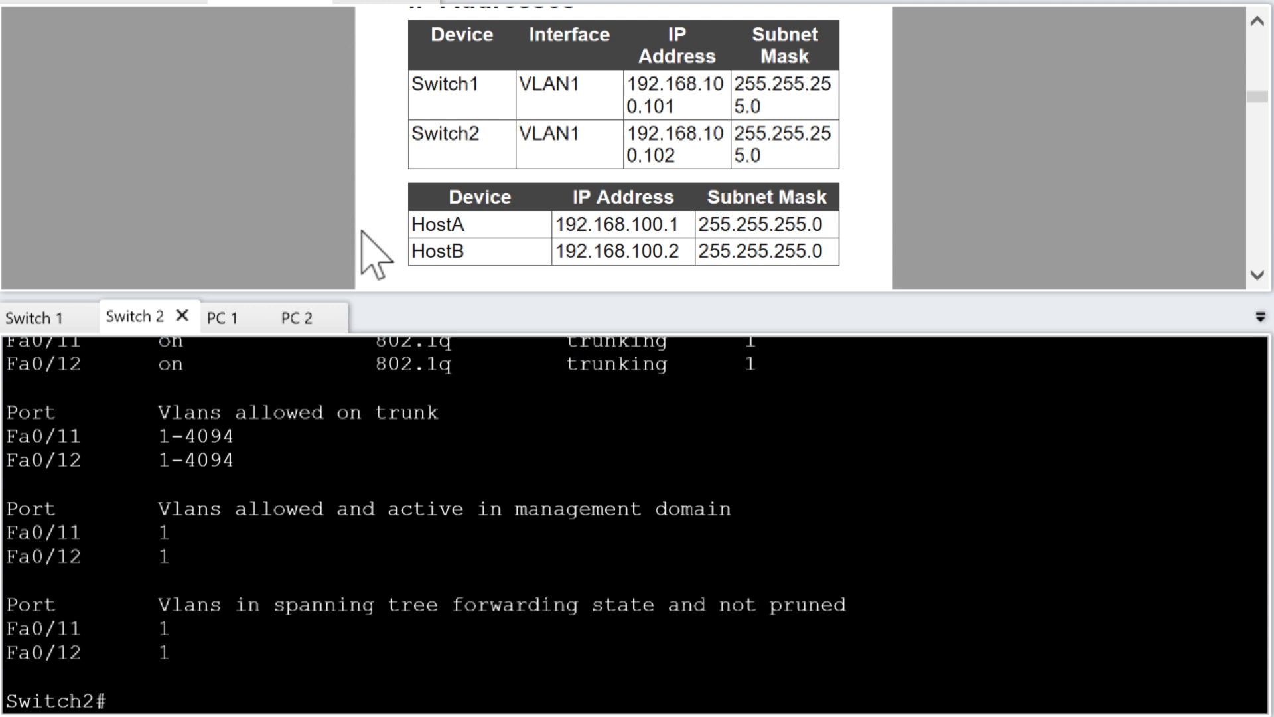
On PC 1, set IP 192.168.100.1 mask 255.255.255.0 with ipconfig /ip and verify with ipconfig
left_click(225, 319)
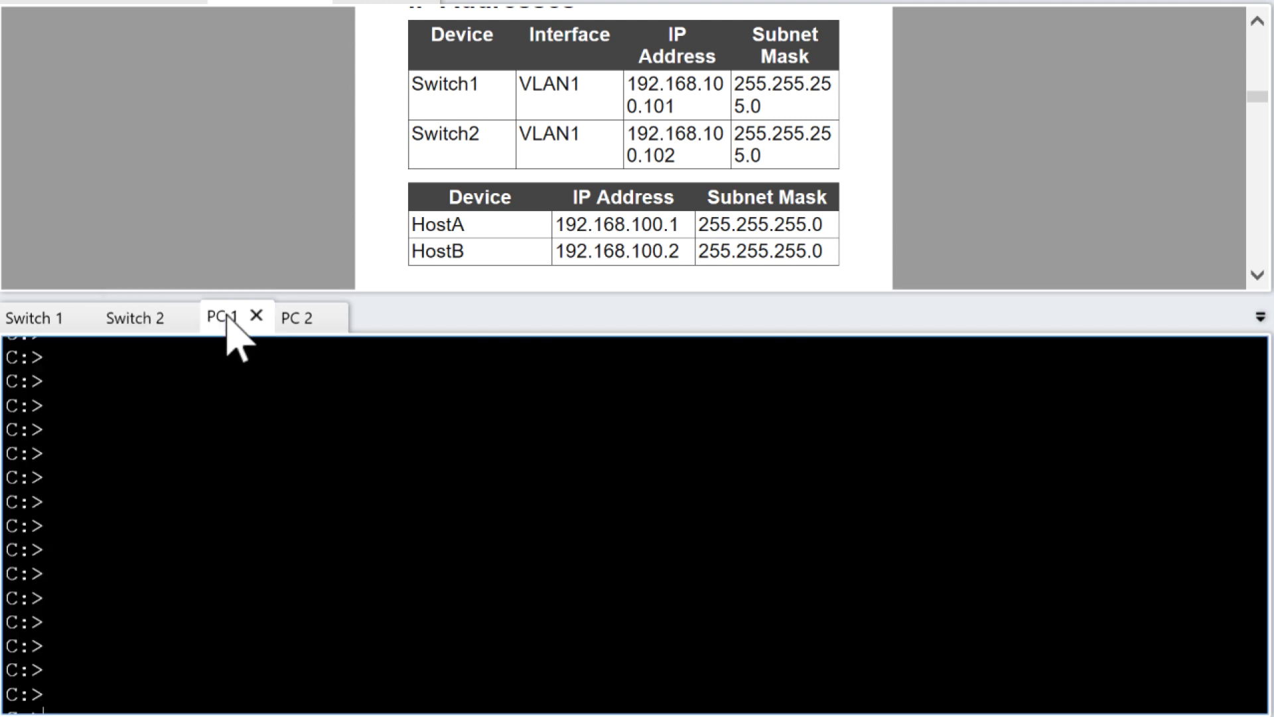
left_click(233, 572)
type("ipconfig ")
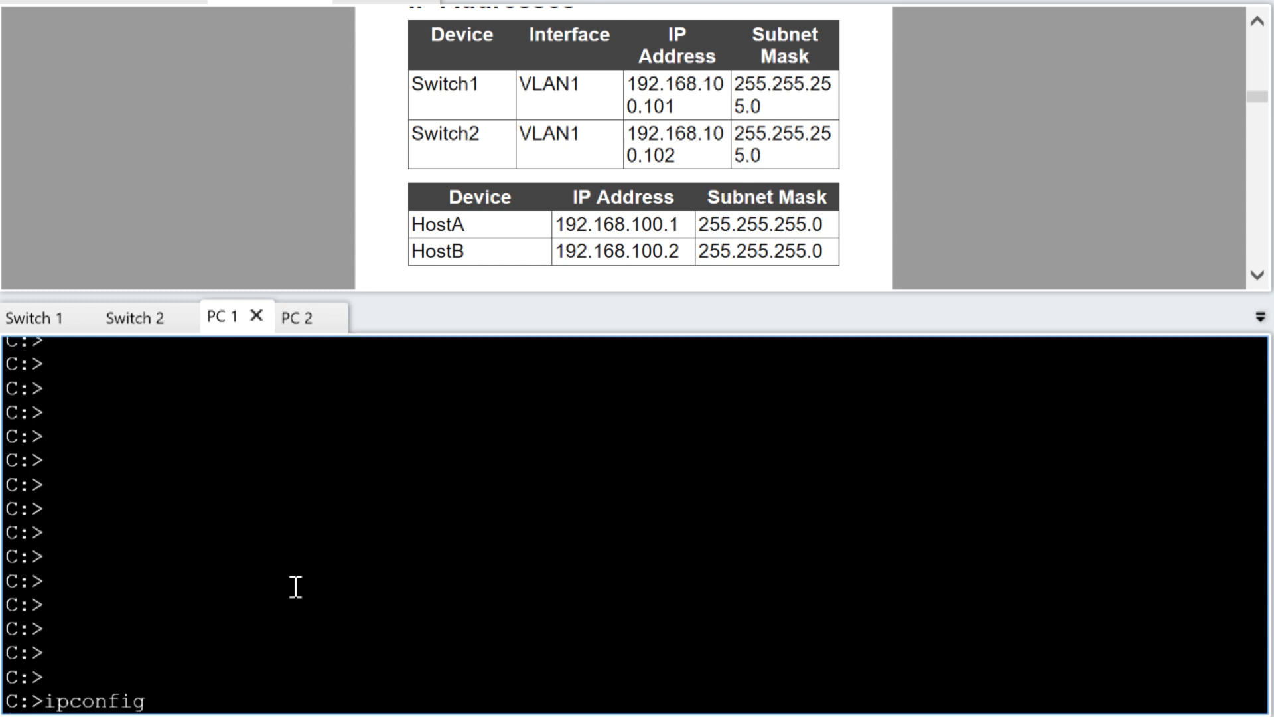
type("/ip 192.168.")
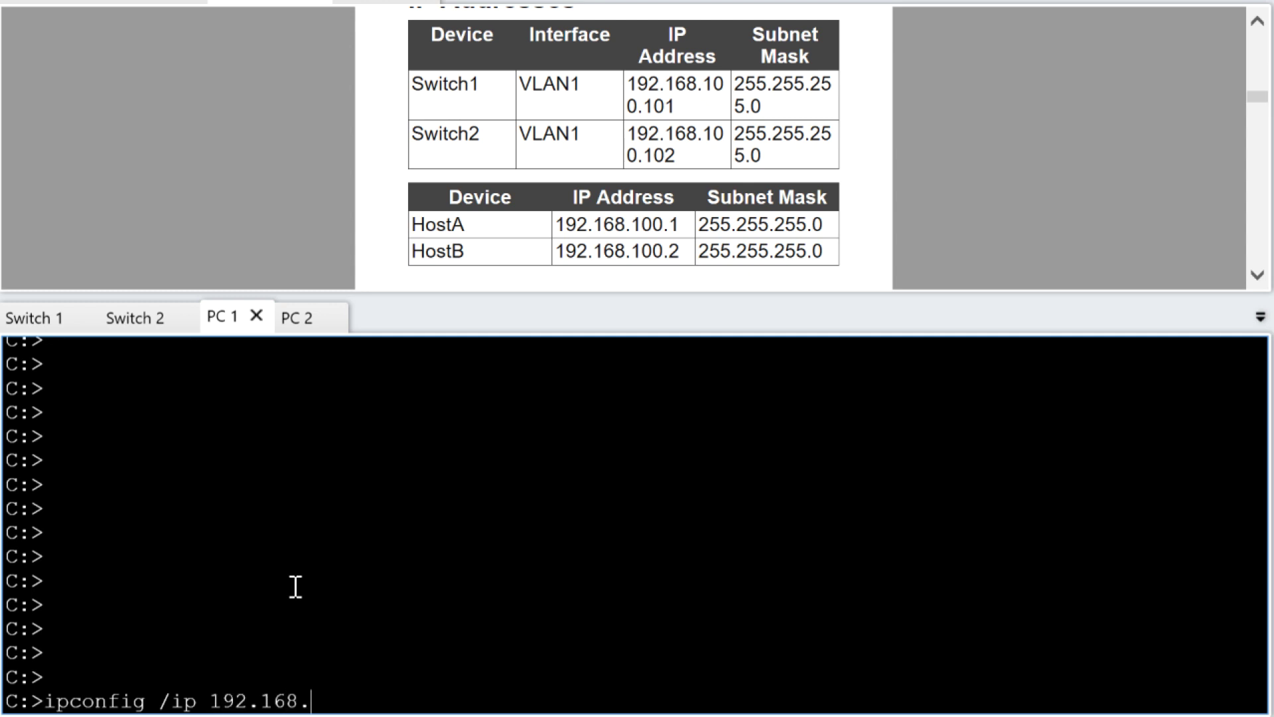
type("100.1 255.255.255")
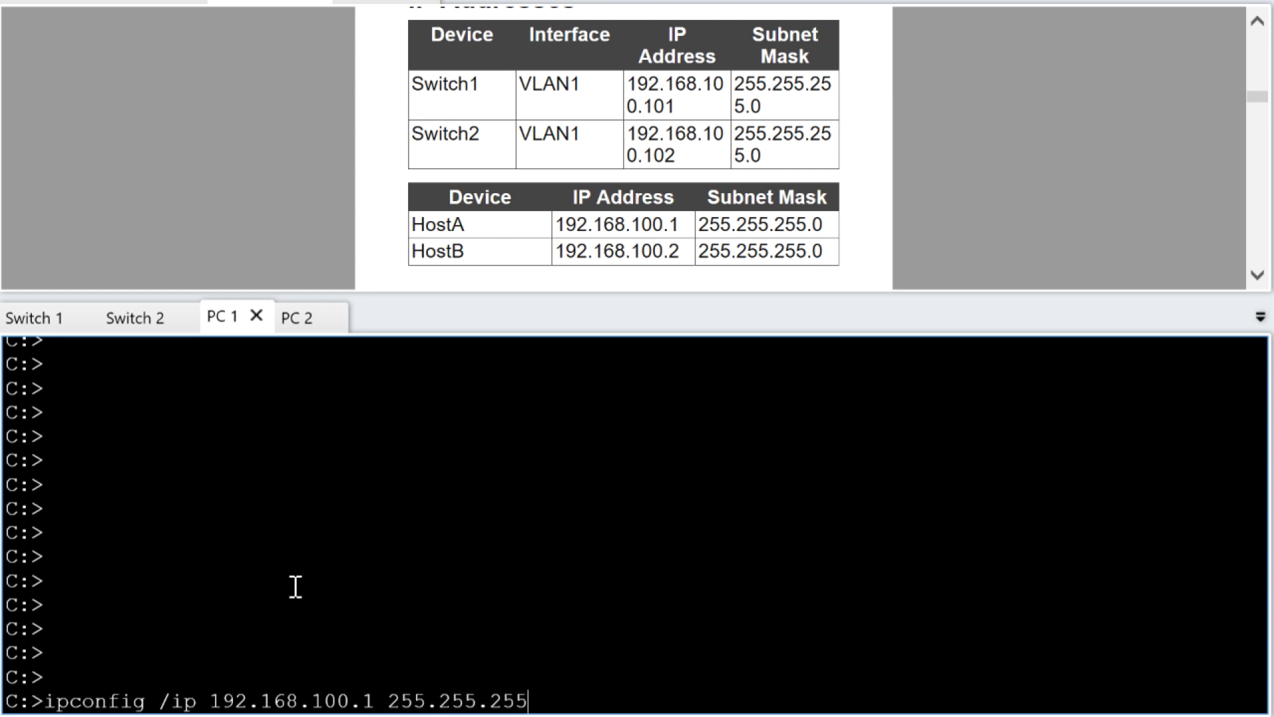
type(".0")
key("Return")
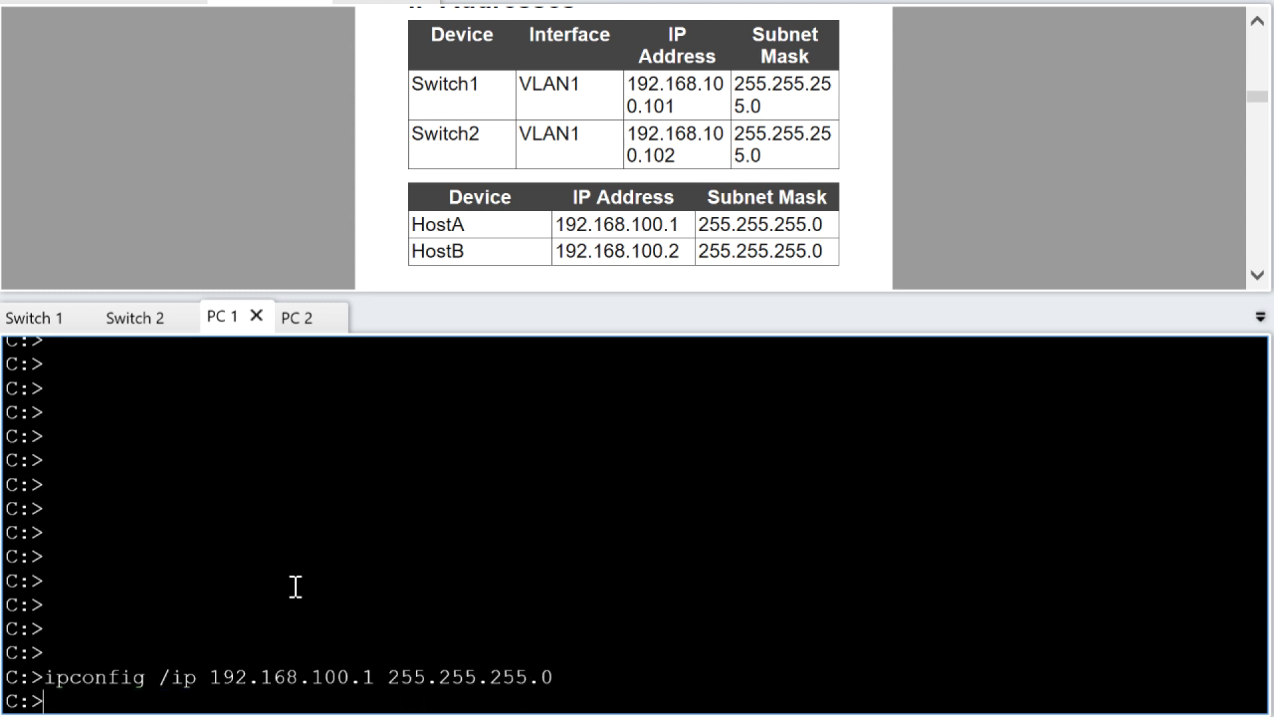
type("ipconfig")
key("Return")
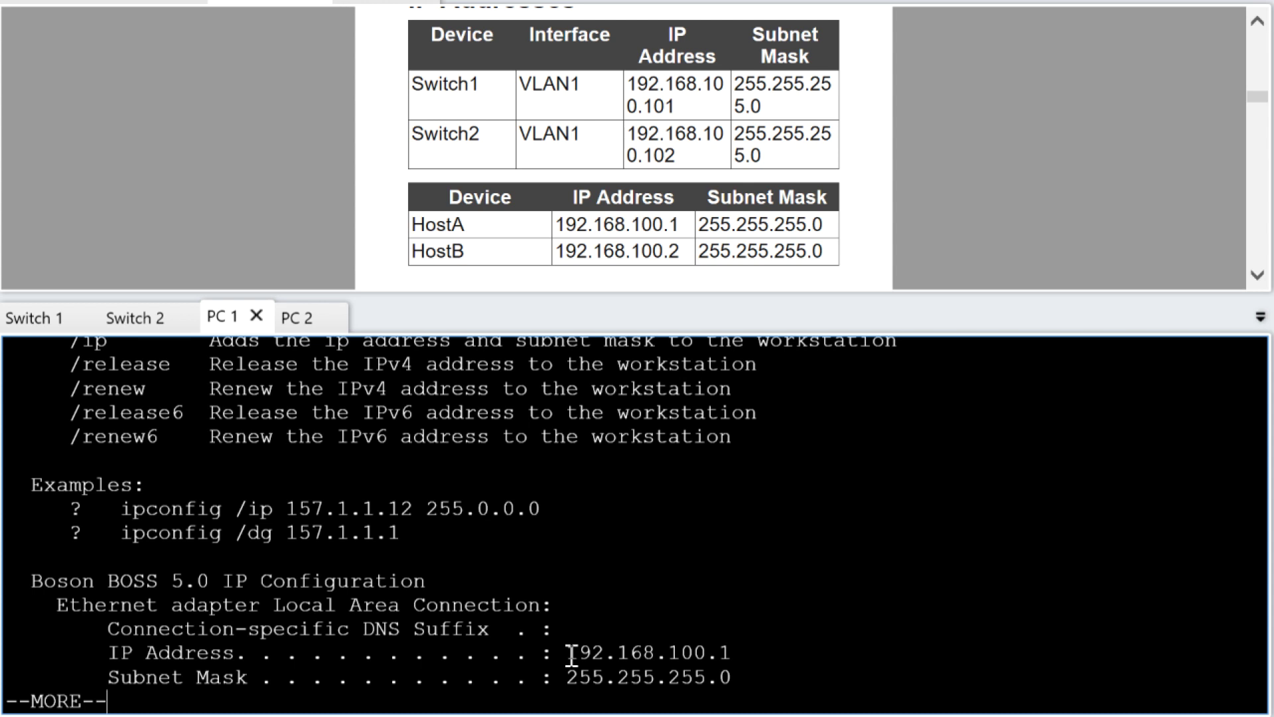
On PC 2, set IP 192.168.100.2 mask 255.255.255.0 with ipconfig /ip and verify with ipconfig
left_click(306, 321)
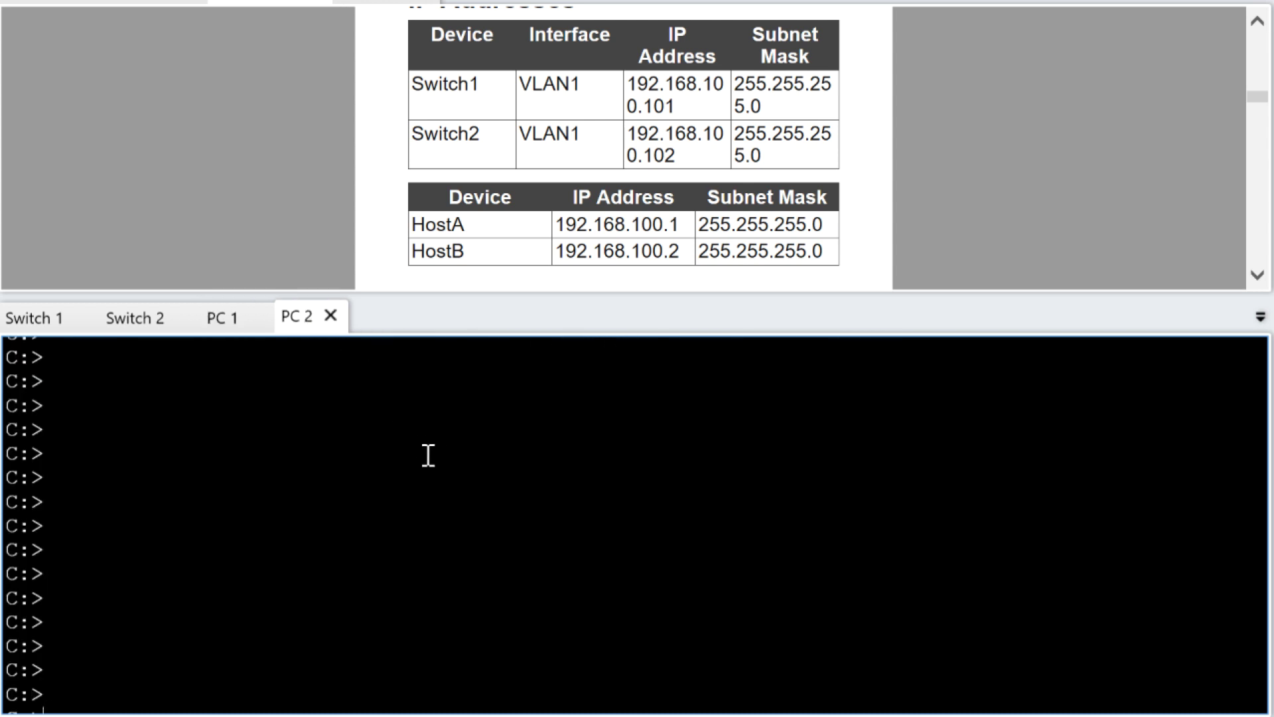
left_click(405, 457)
key("Return")
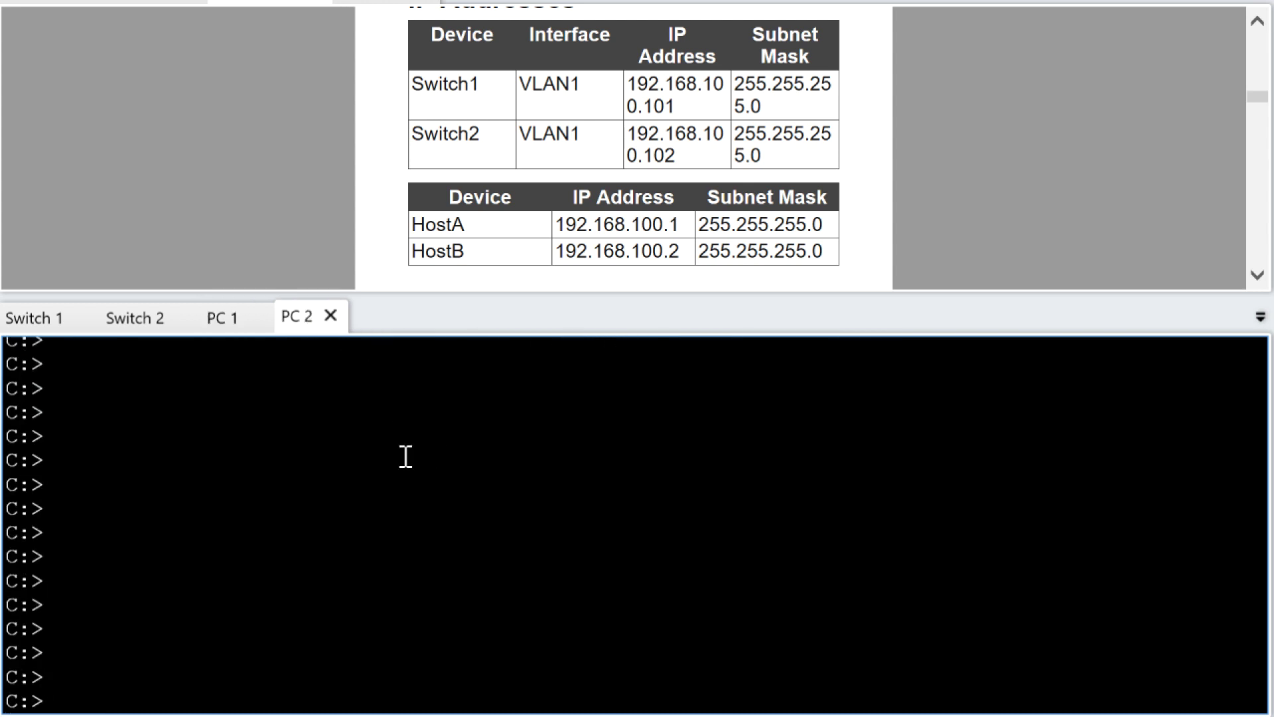
type("ipconfig /")
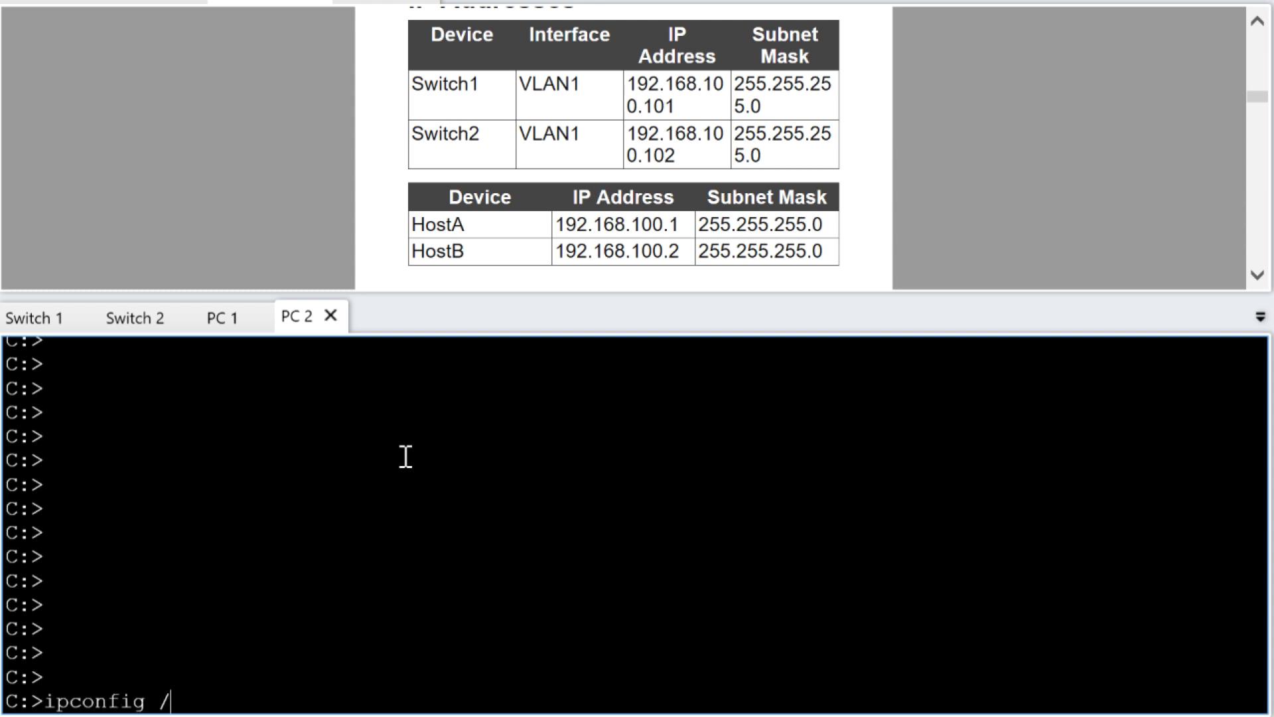
type("ip 192.168.10")
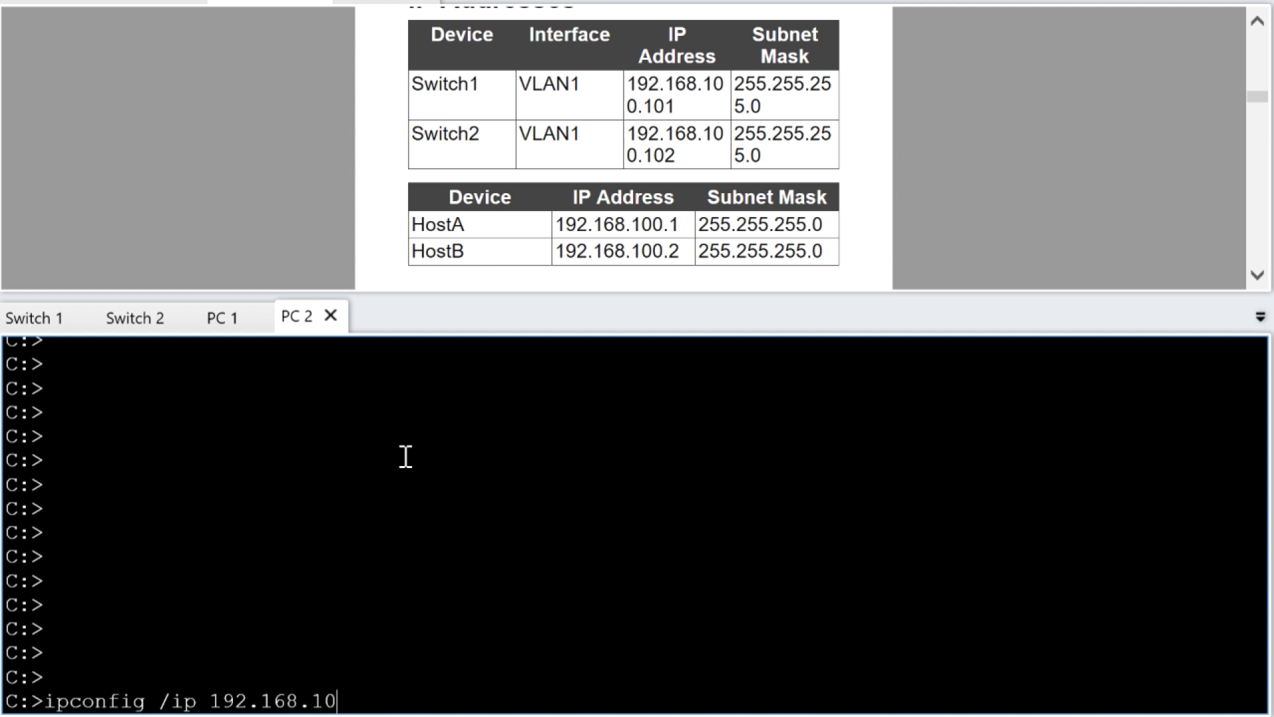
type("0.2 255.255.255.0")
key("Return")
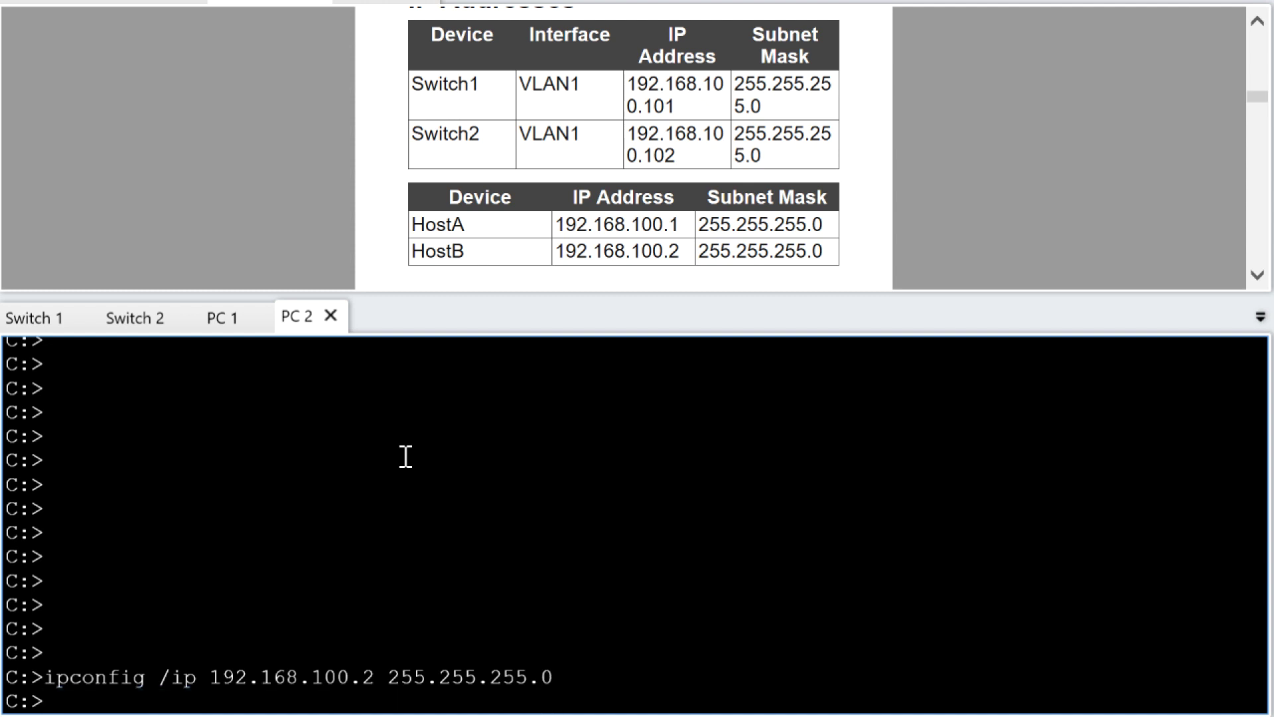
type("ipconfig")
key("Return")
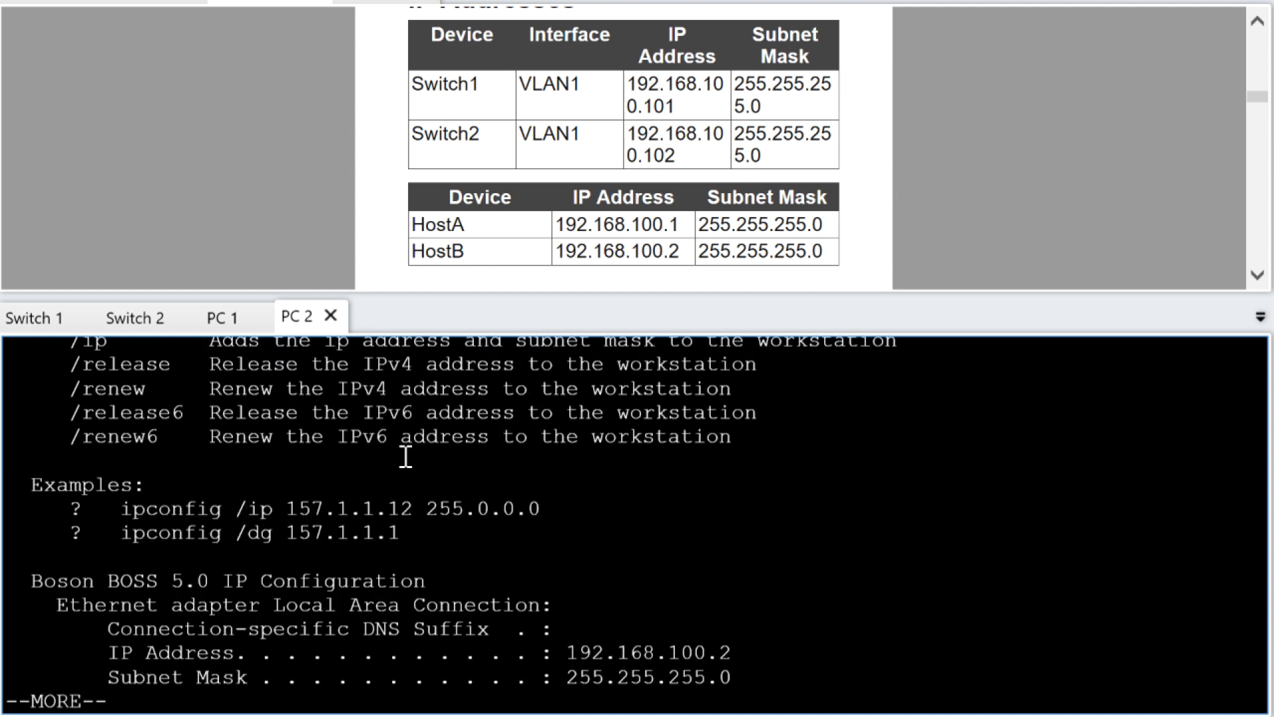
key("space")
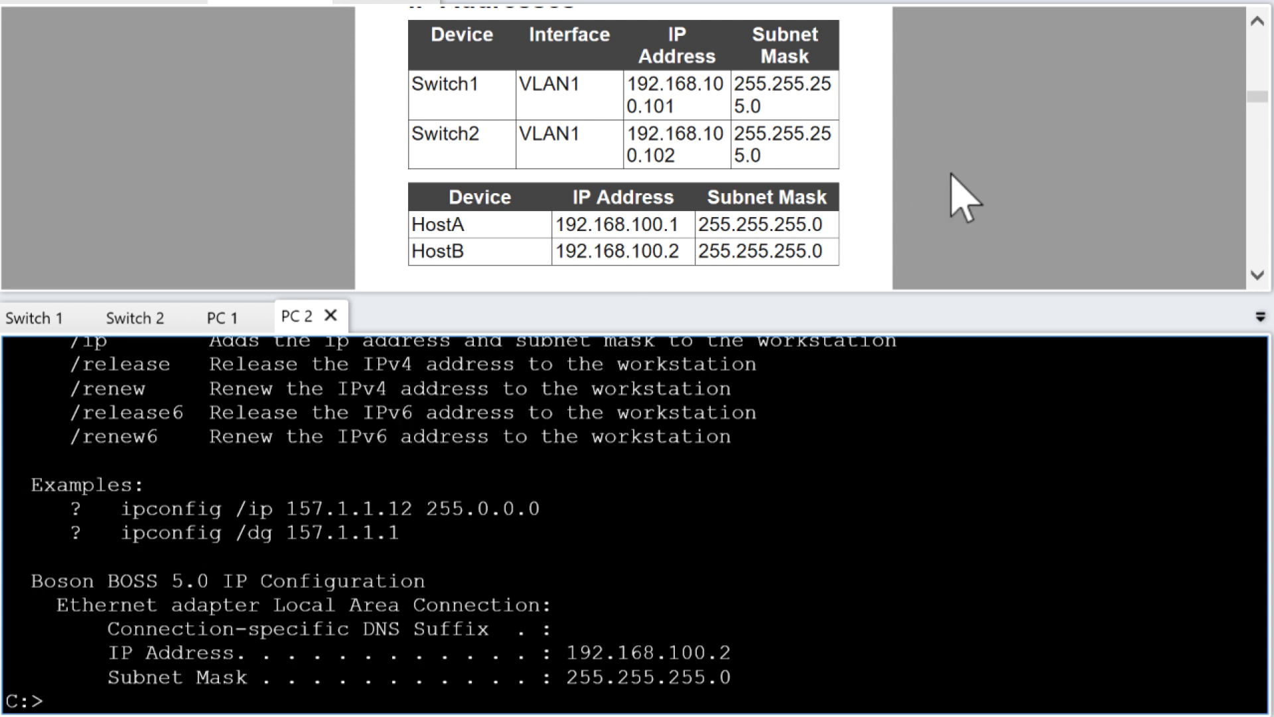
left_click_drag(1257, 97, 1257, 126)
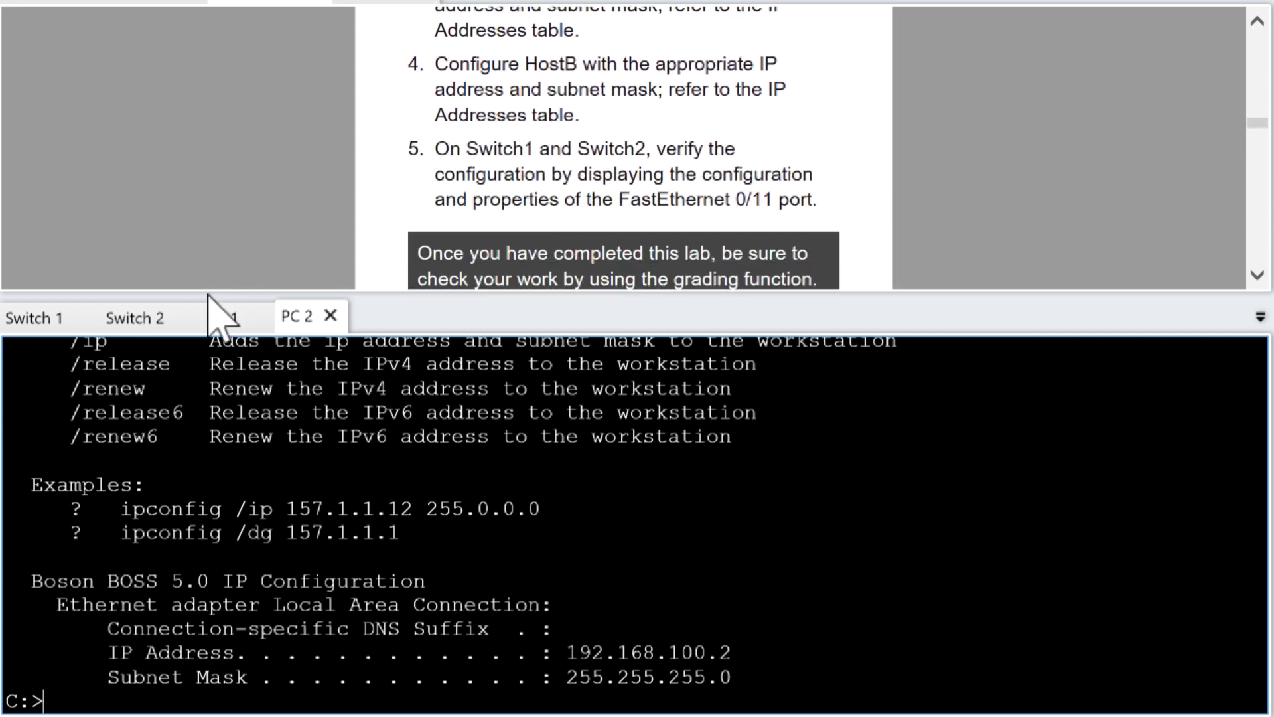
On Switch2, run show int fa0/11 switchport and scroll up to review its trunk details
left_click(153, 325)
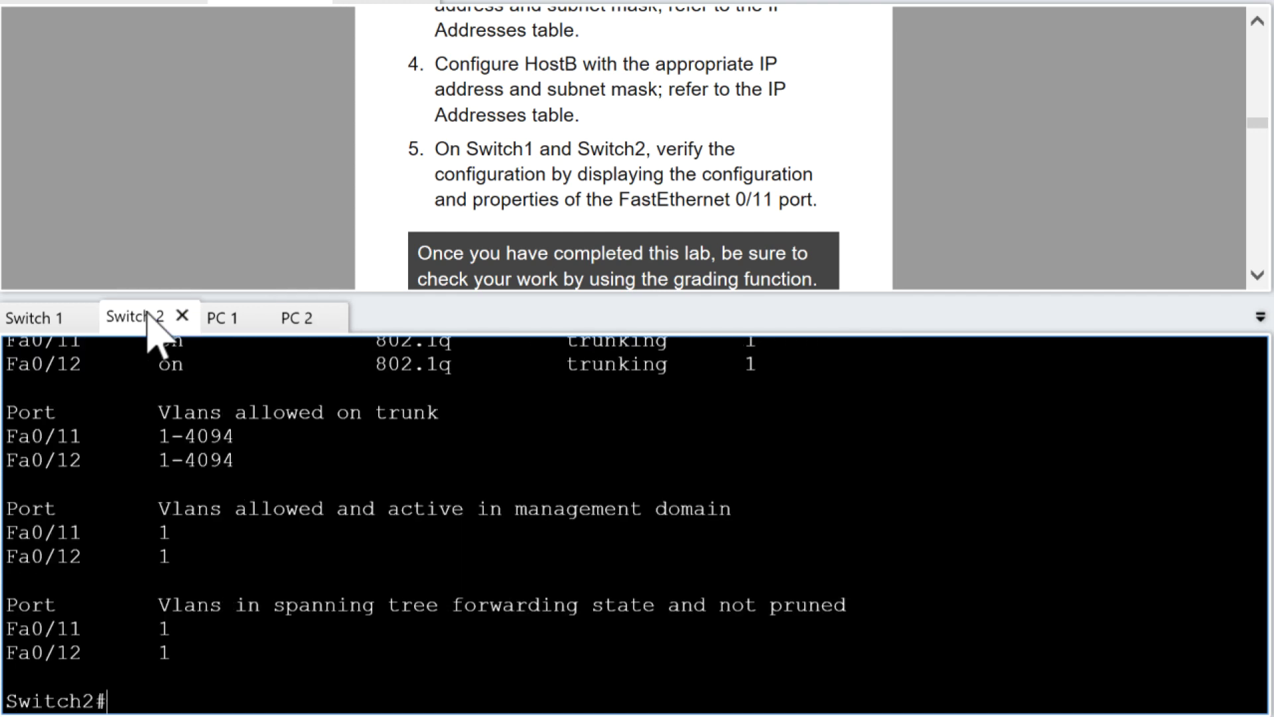
type("show inter")
key("Tab")
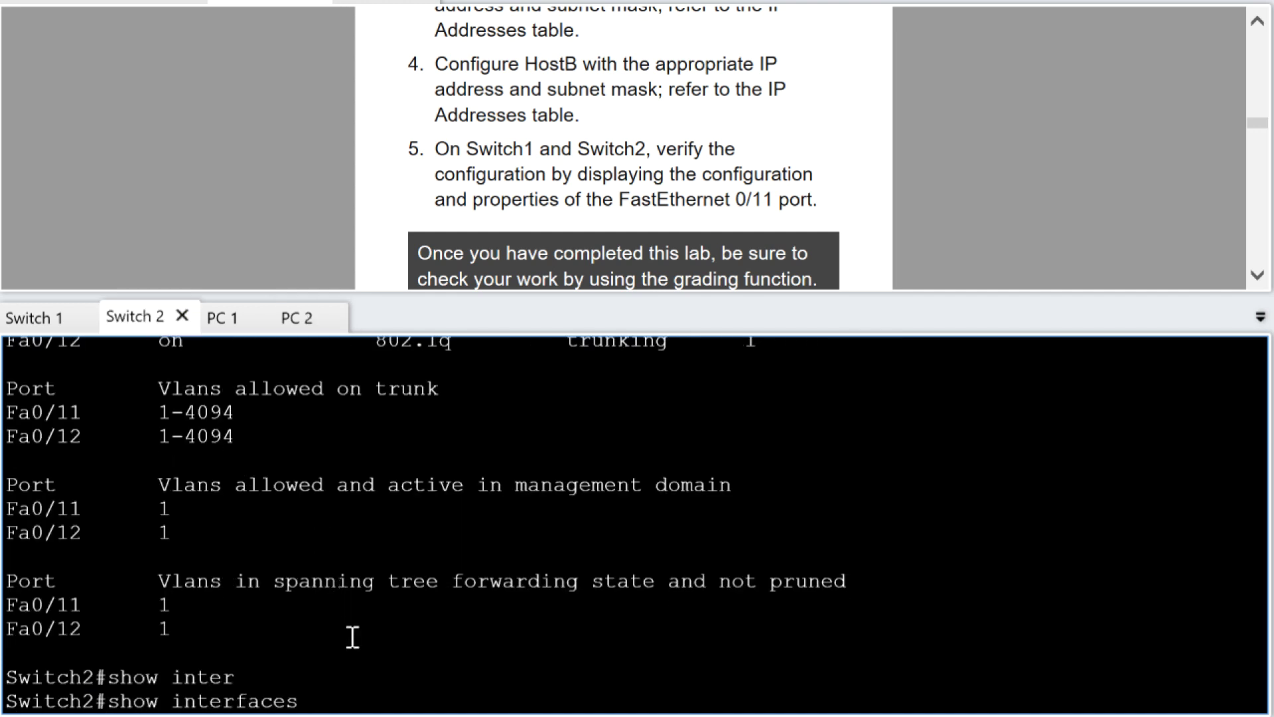
type("tr")
key("Tab")
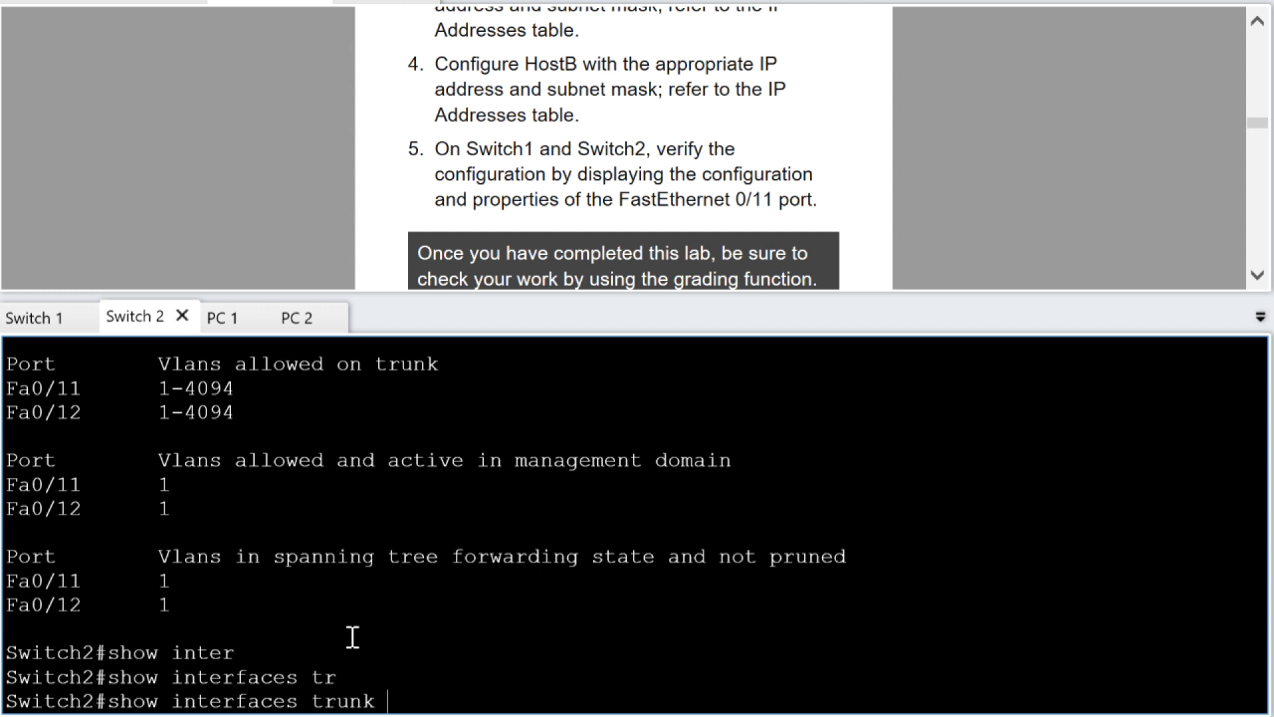
key("BackSpace")
key("BackSpace")
key("BackSpace")
key("BackSpace")
key("BackSpace")
key("BackSpace")
key("BackSpace")
key("BackSpace")
key("BackSpace")
key("BackSpace")
key("BackSpace")
key("BackSpace")
key("BackSpace")
key("BackSpace")
key("BackSpace")
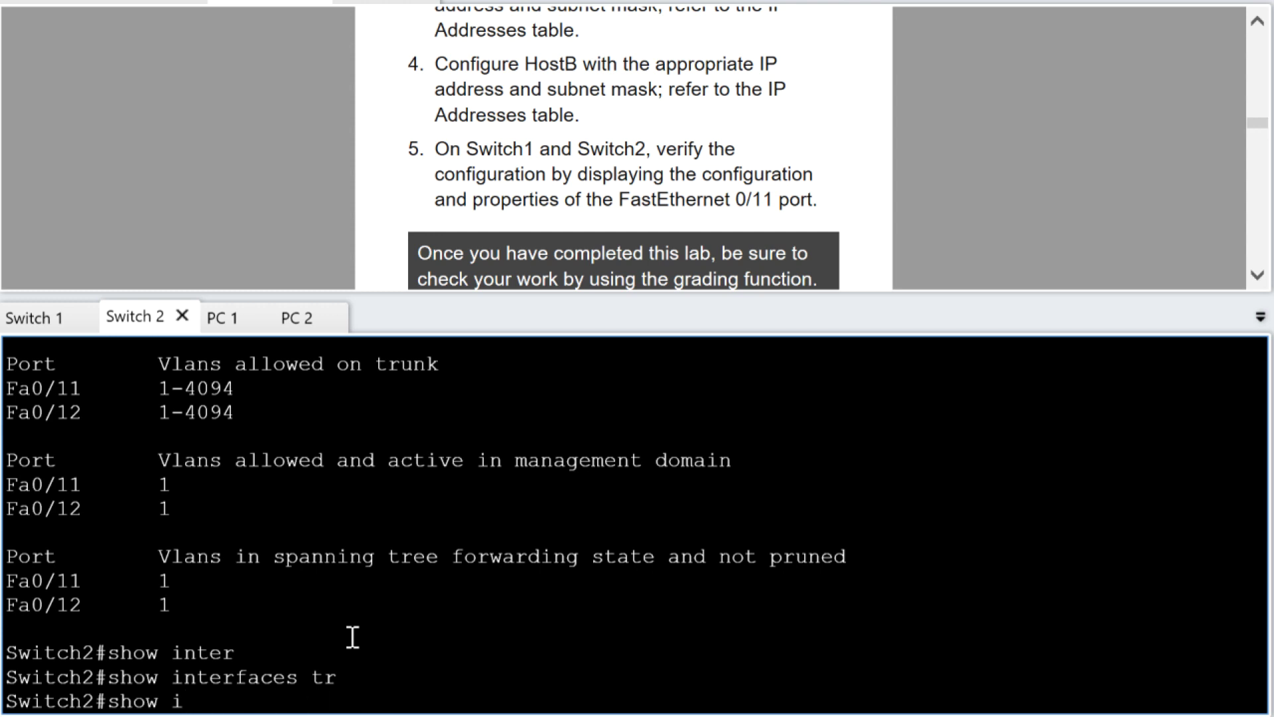
type("nt fa0/11")
type(" switch")
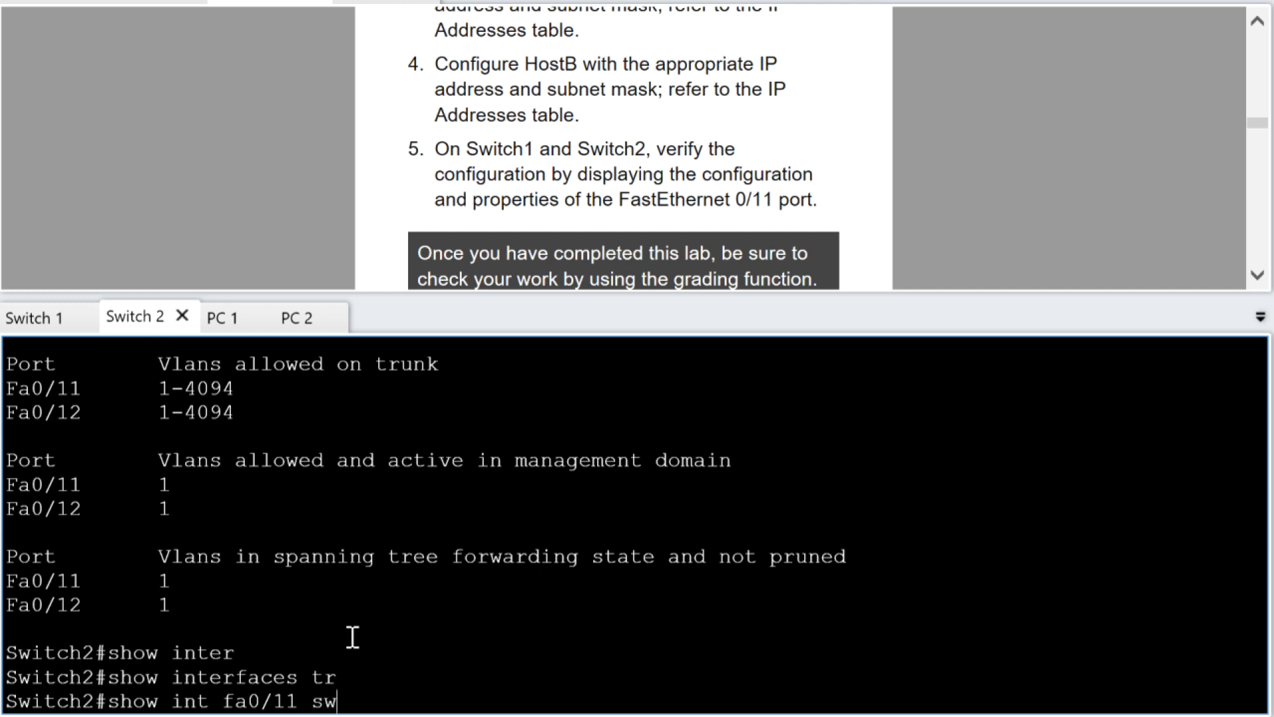
key("Tab")
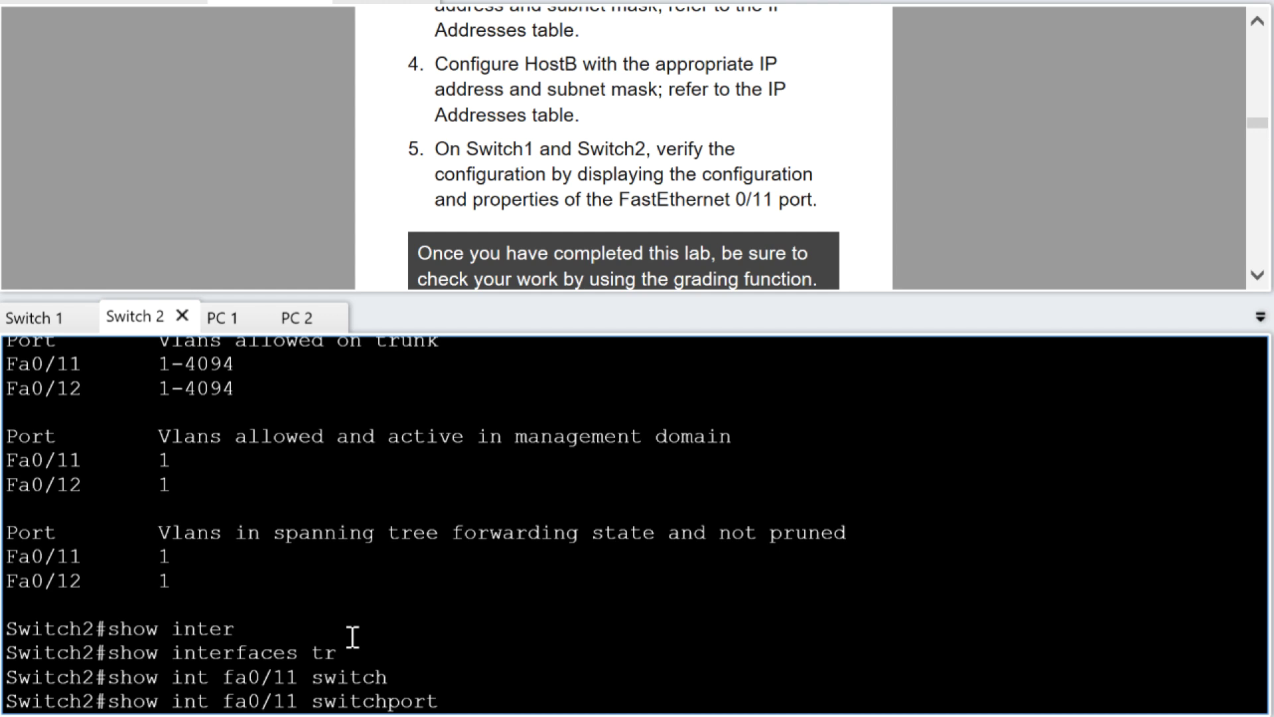
key("Return")
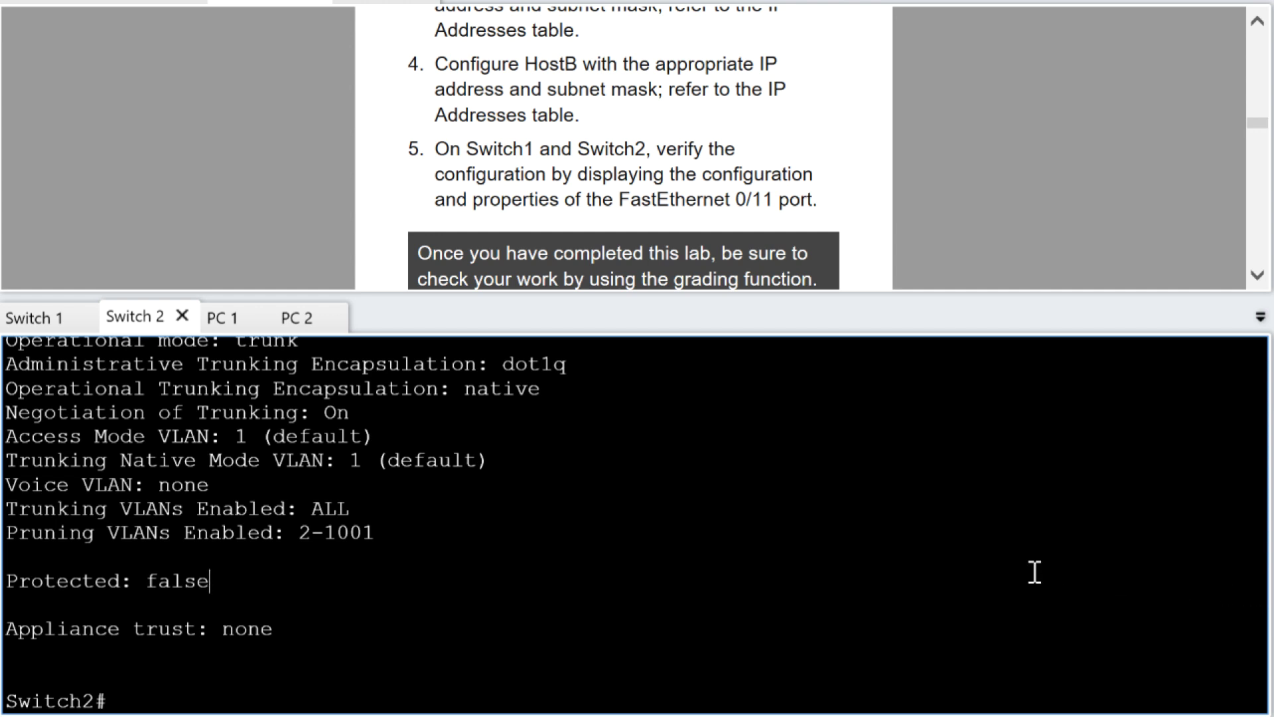
key("Up")
key("Up")
key("BackSpace")
key("BackSpace")
scroll(533, 463, "up", 3)
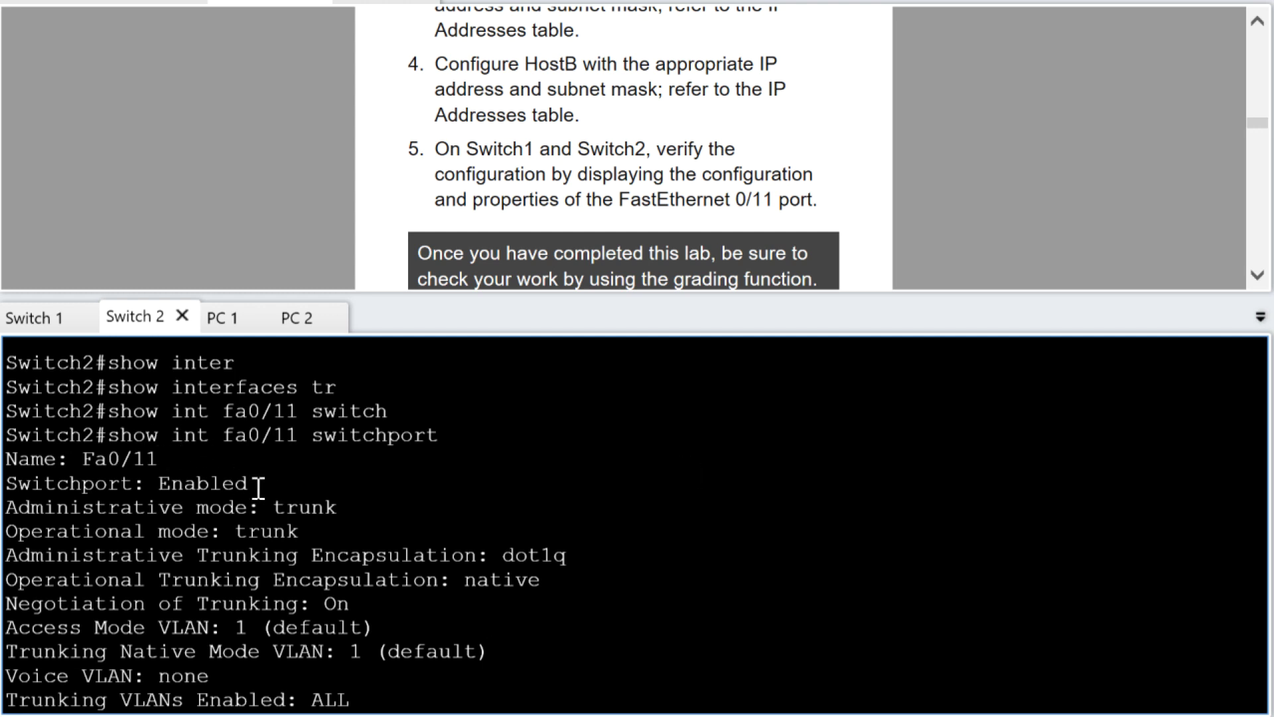
left_click_drag(259, 488, 8, 495)
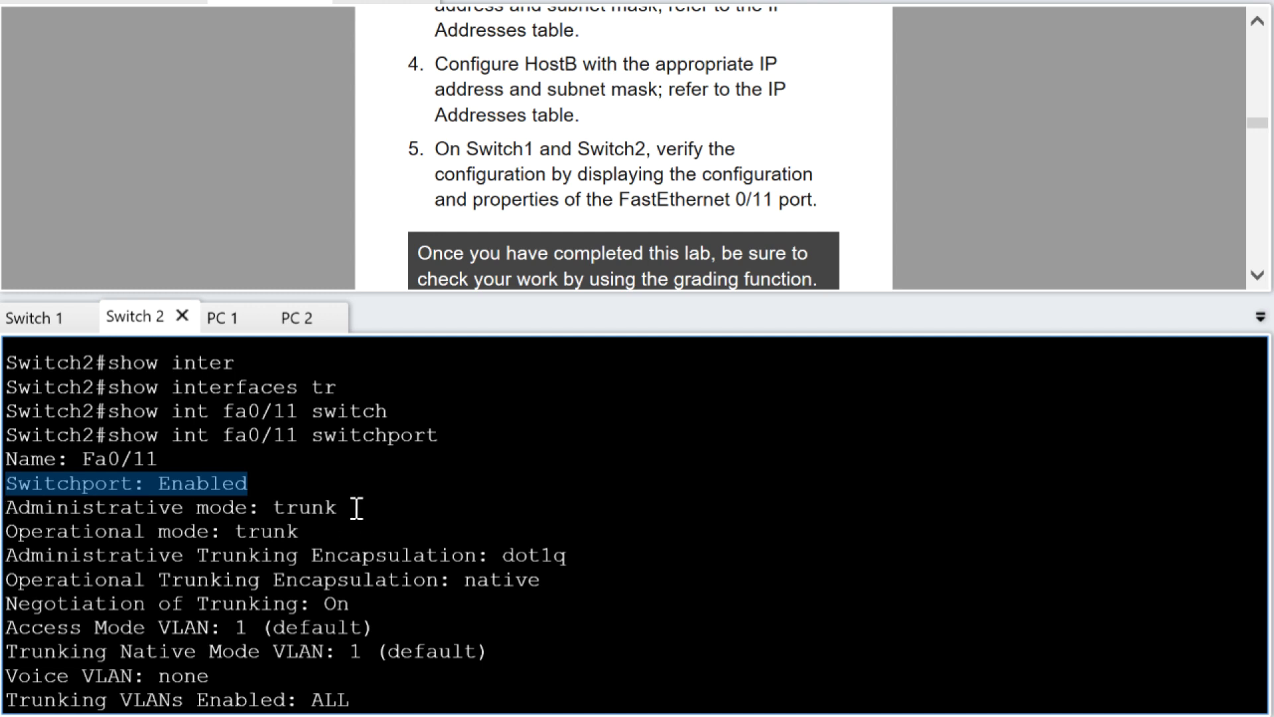
left_click_drag(356, 509, 6, 508)
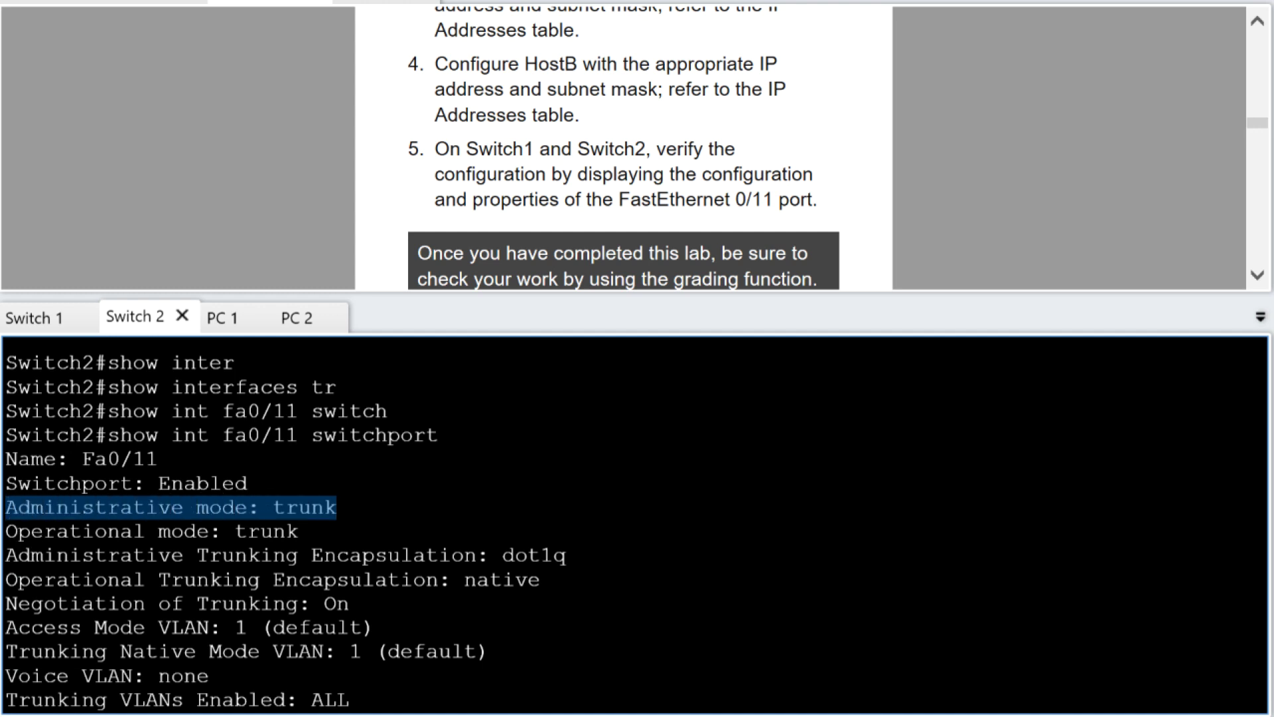
left_click_drag(312, 534, 8, 531)
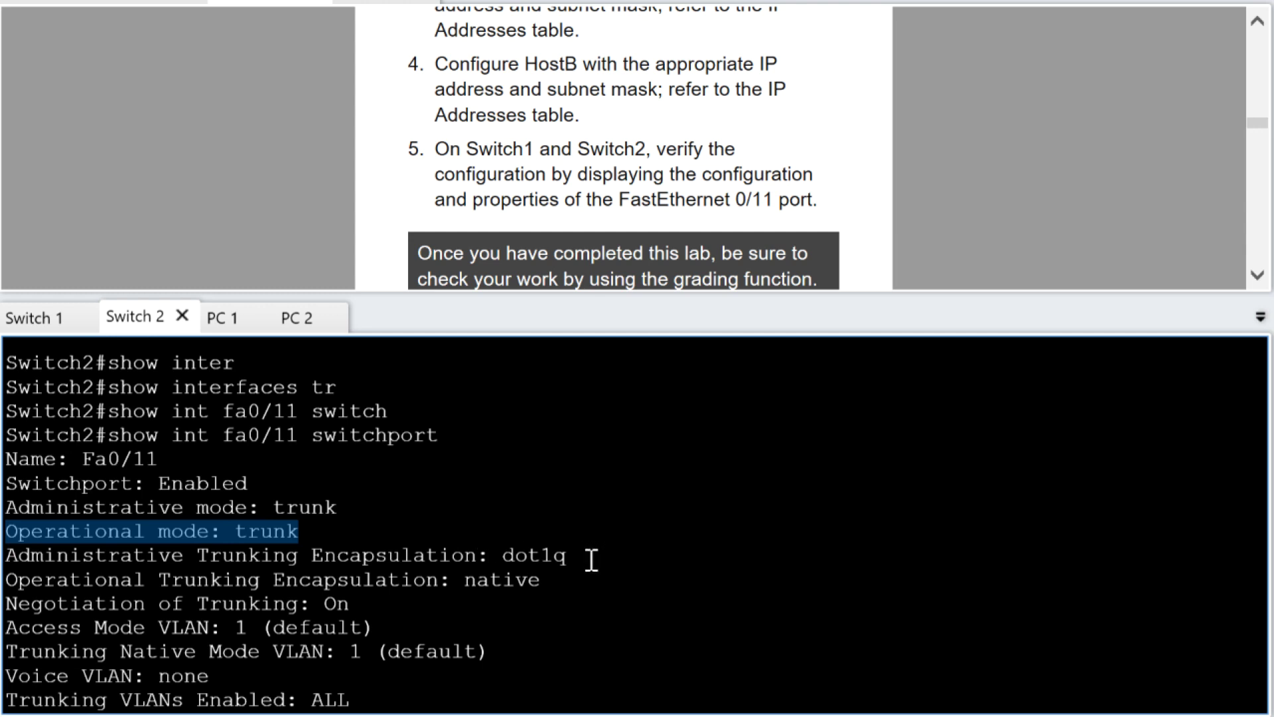
left_click_drag(567, 557, 511, 556)
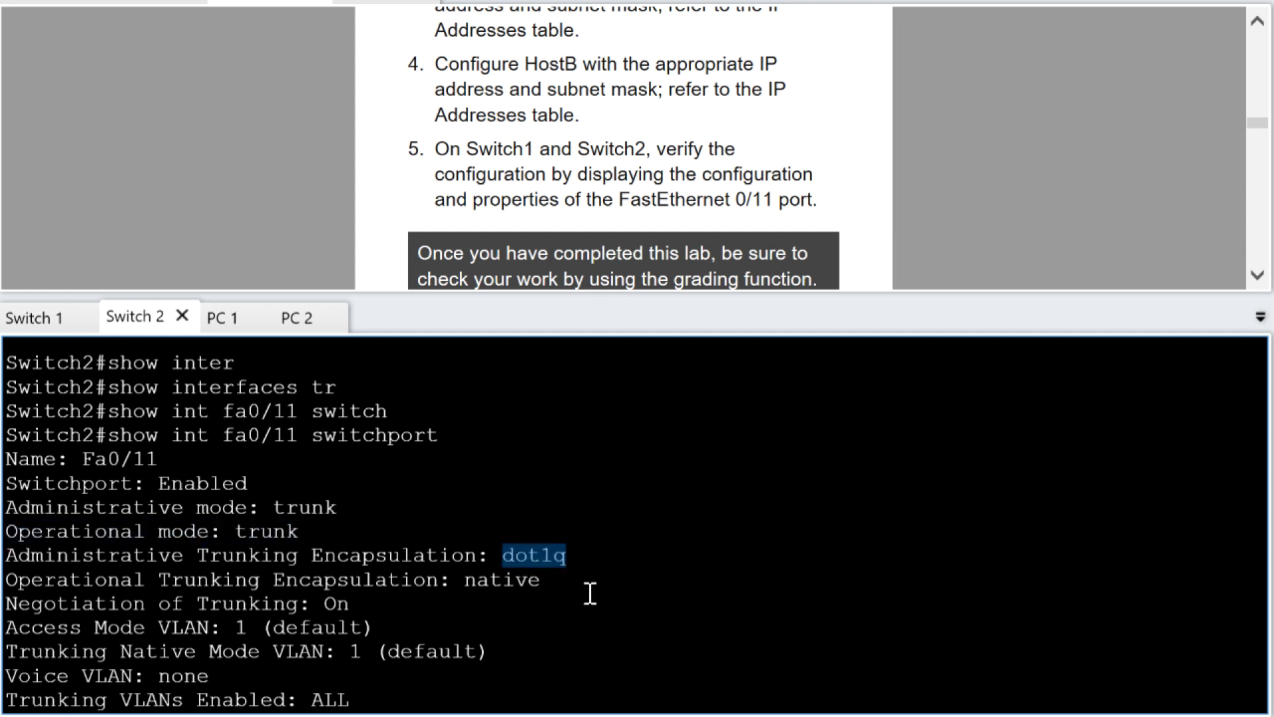
left_click_drag(372, 604, 16, 603)
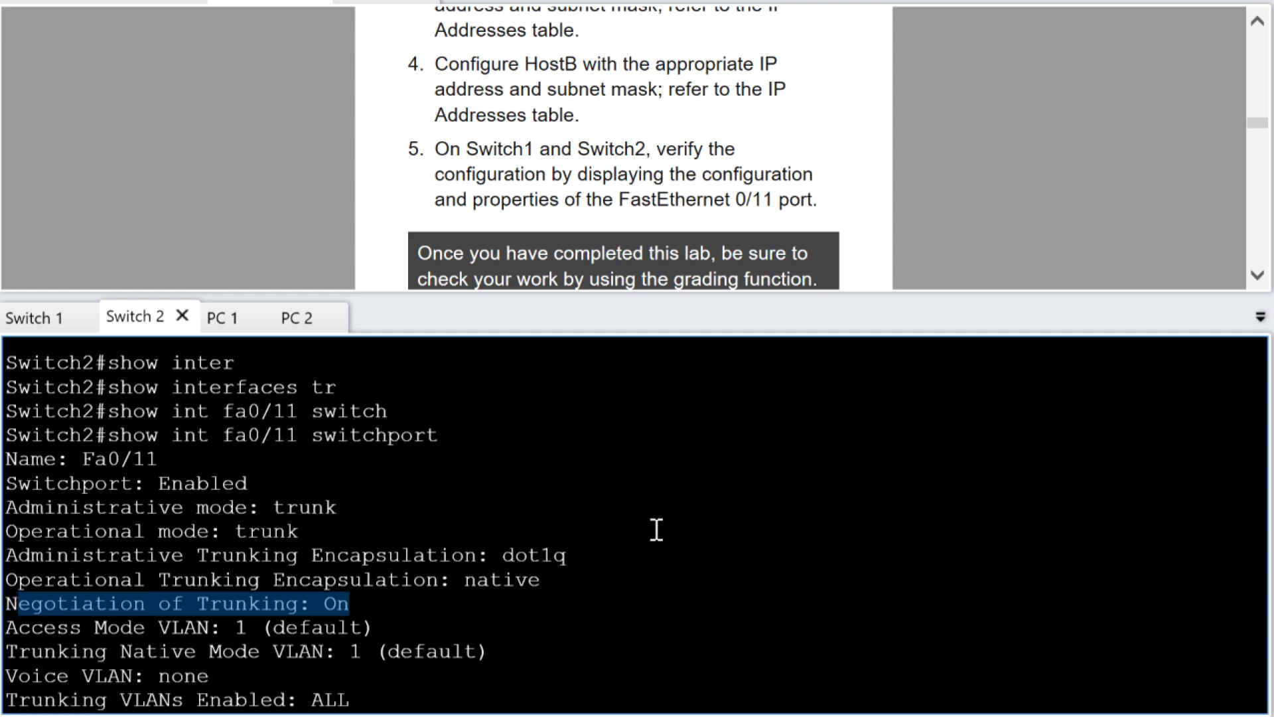
left_click(660, 551)
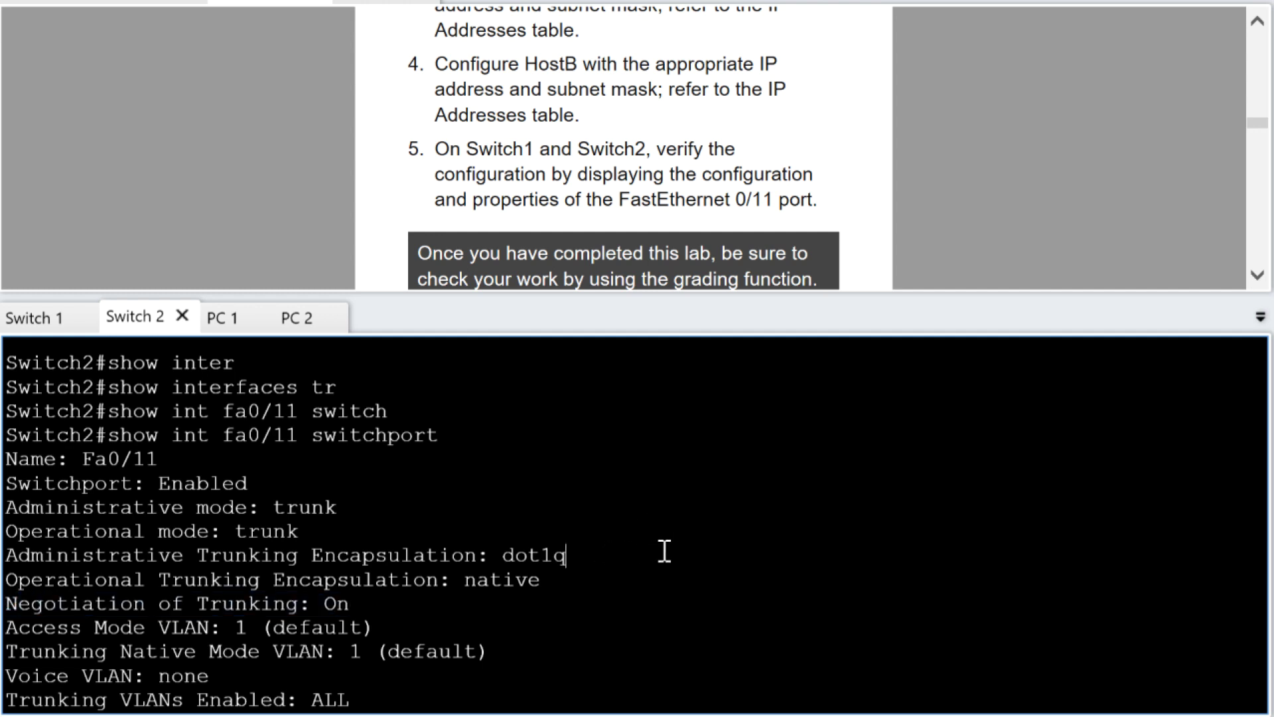
left_click_drag(223, 434, 478, 457)
left_click(494, 491)
type("q")
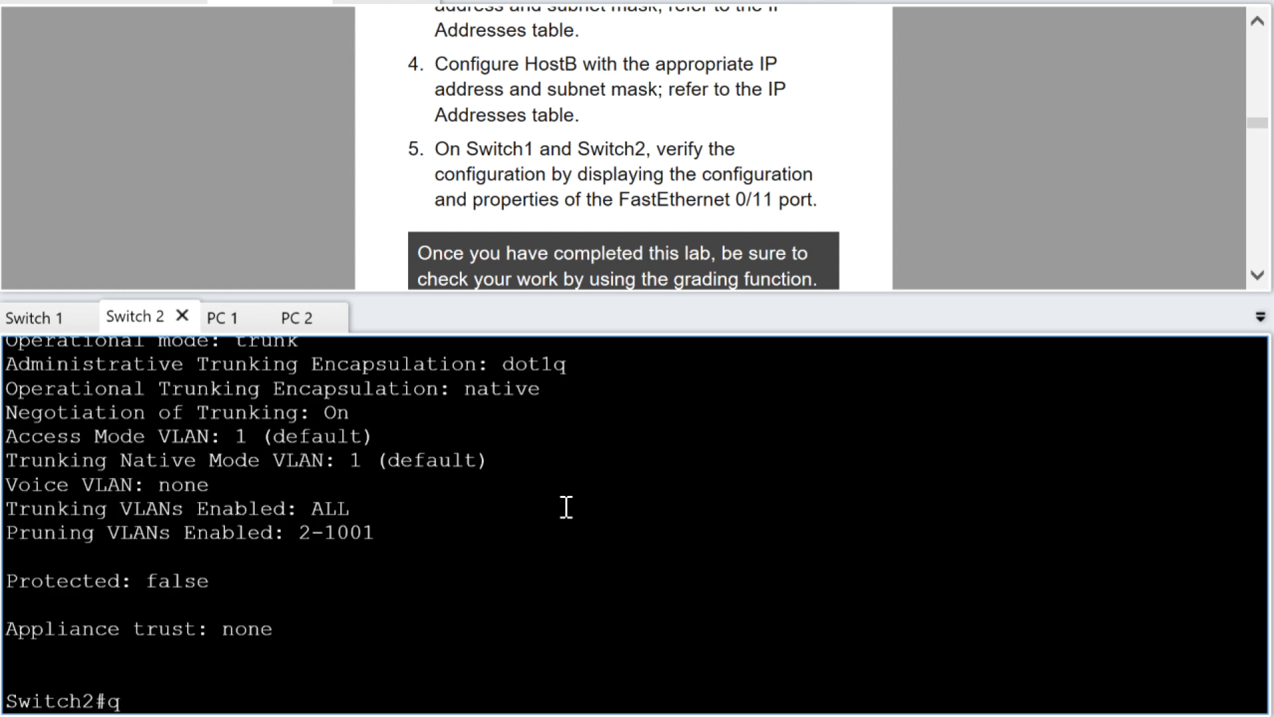
key("BackSpace")
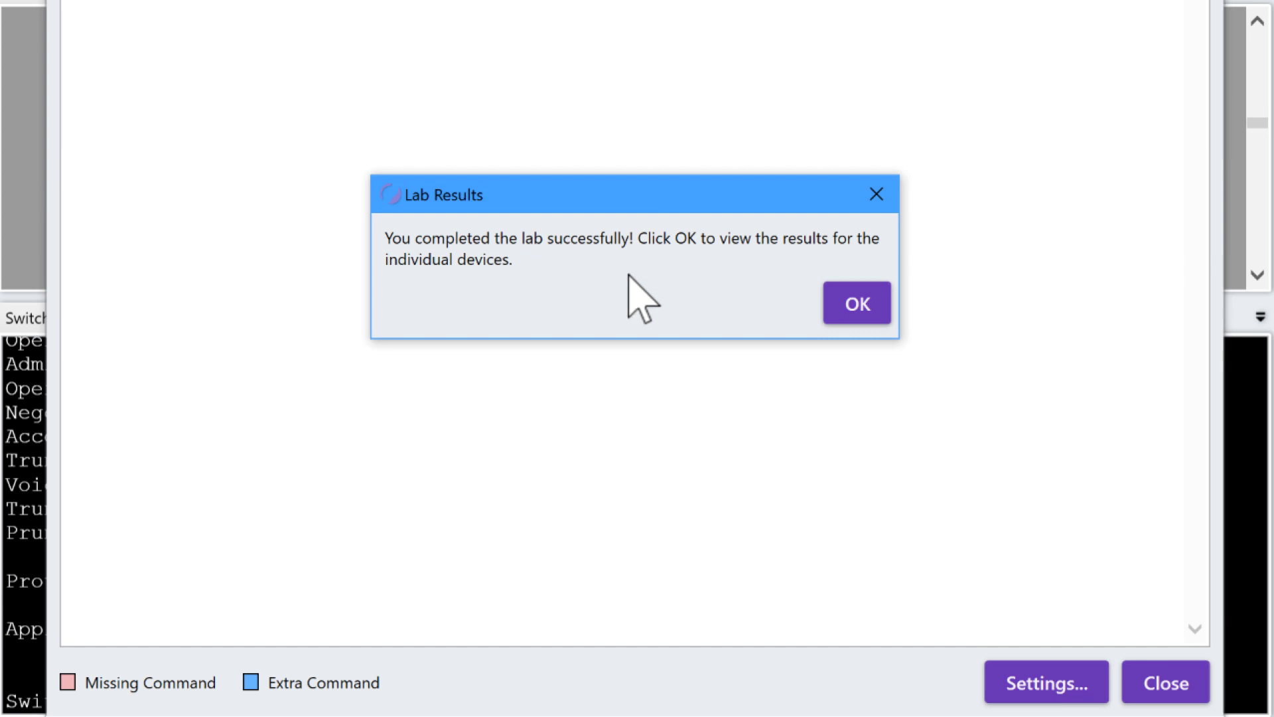
Acknowledge the successful grade and review the Switch 1, Switch 2, PC 1 and PC 2 graded configurations
left_click(839, 309)
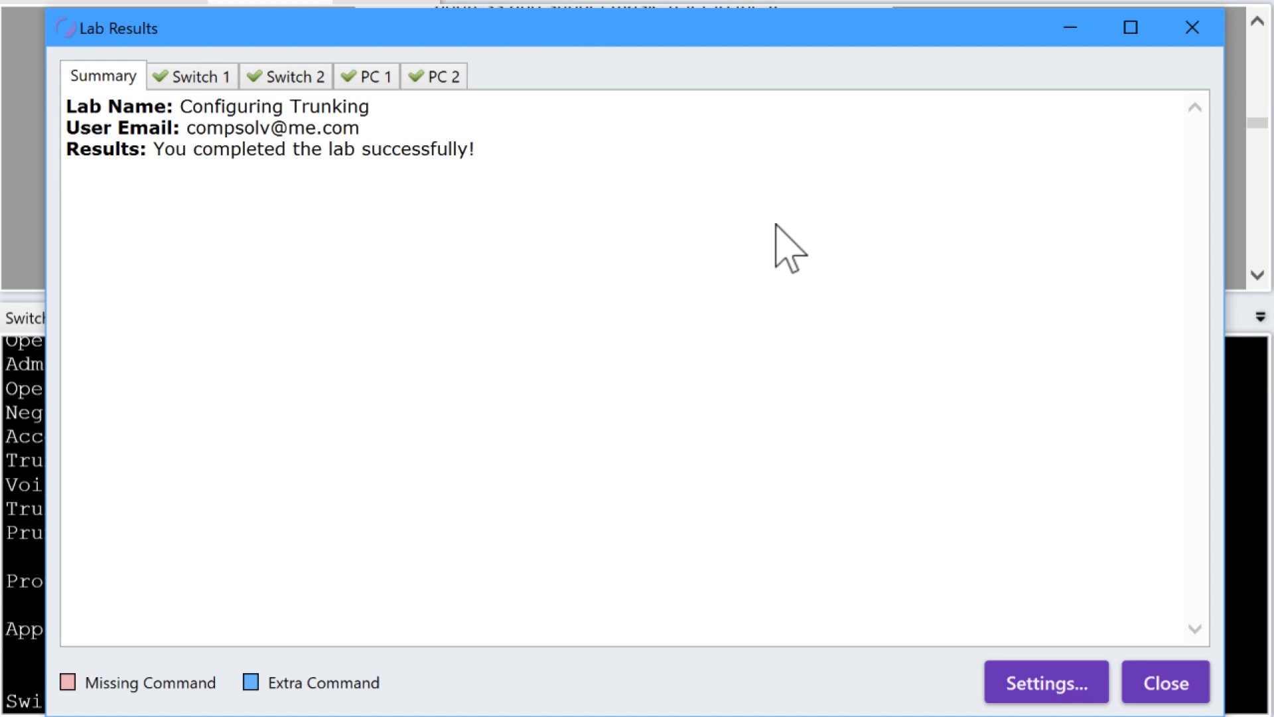
left_click(193, 79)
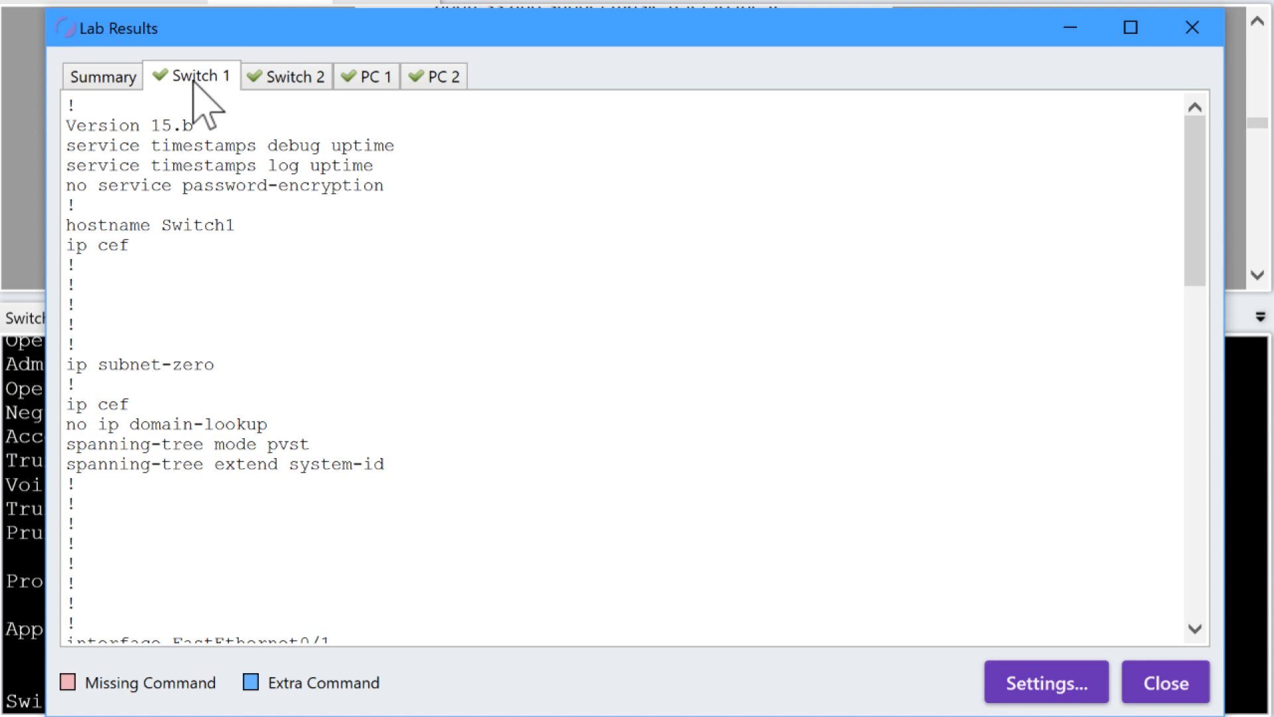
left_click(282, 81)
left_click(368, 81)
left_click(433, 78)
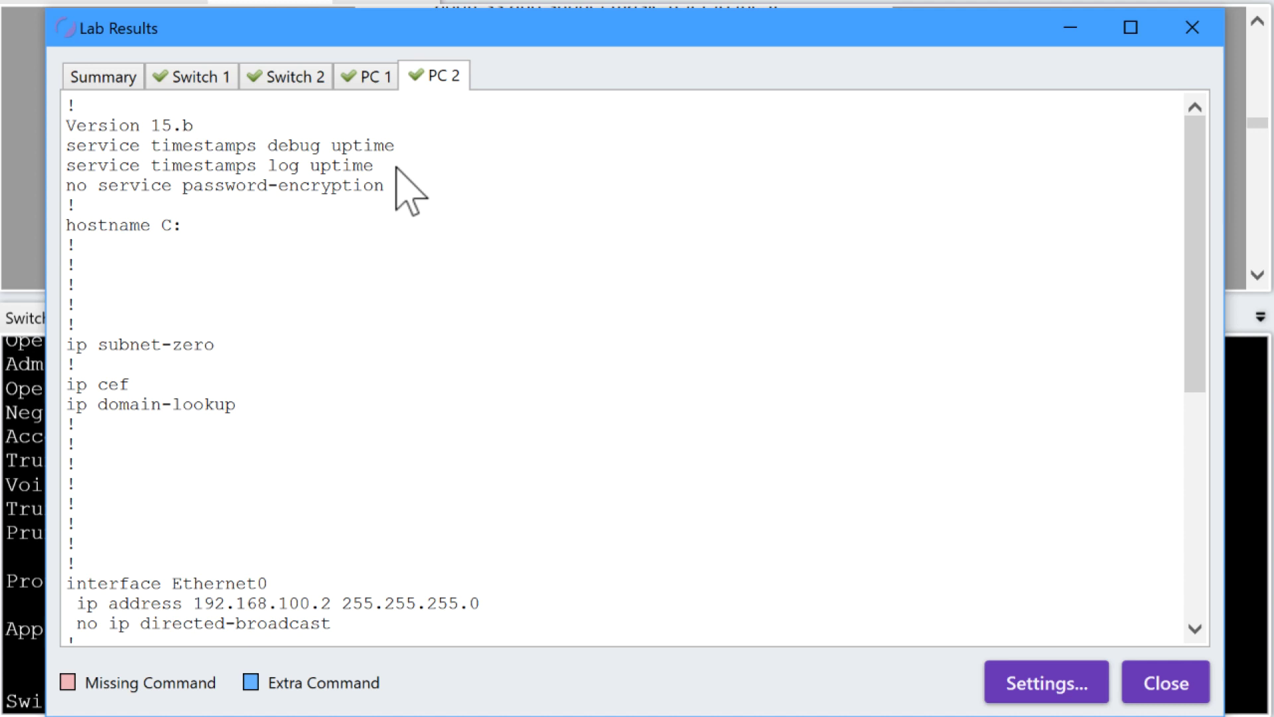
scroll(419, 338, "down", 8)
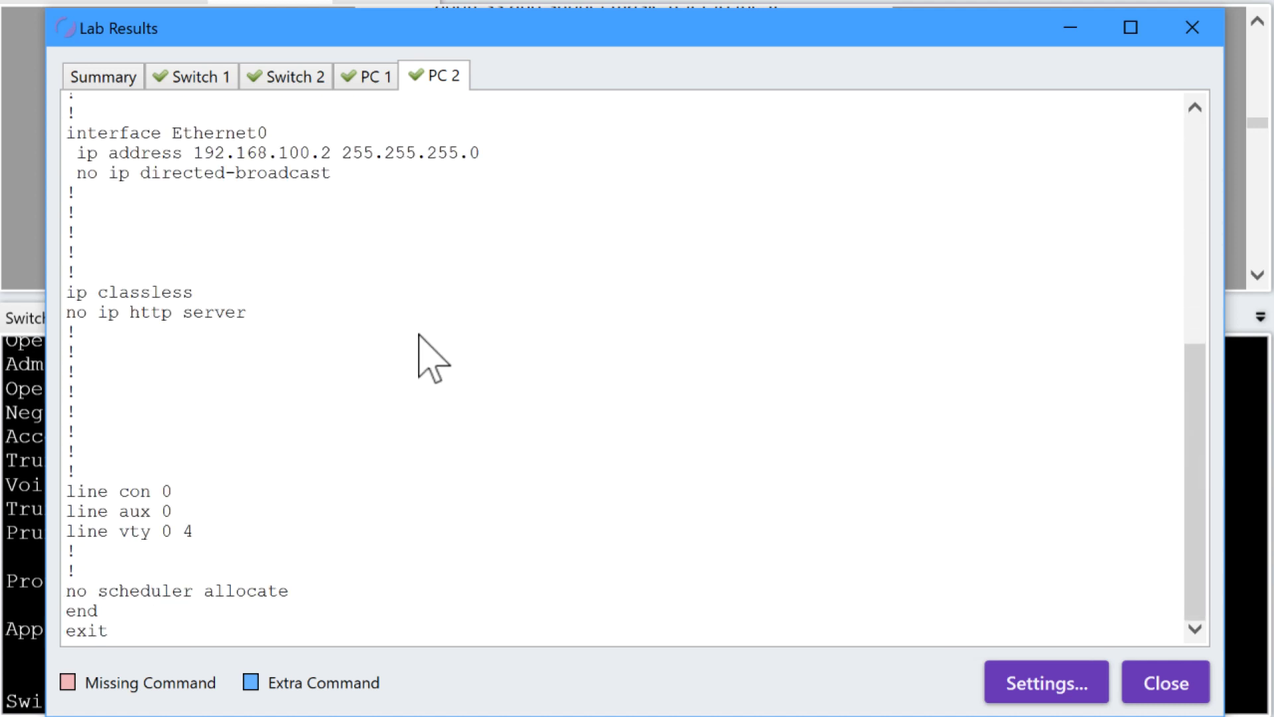
Scroll Switch 2's graded config to FastEthernet0/11–0/12 and highlight 'switchport mode trunk'
left_click(286, 79)
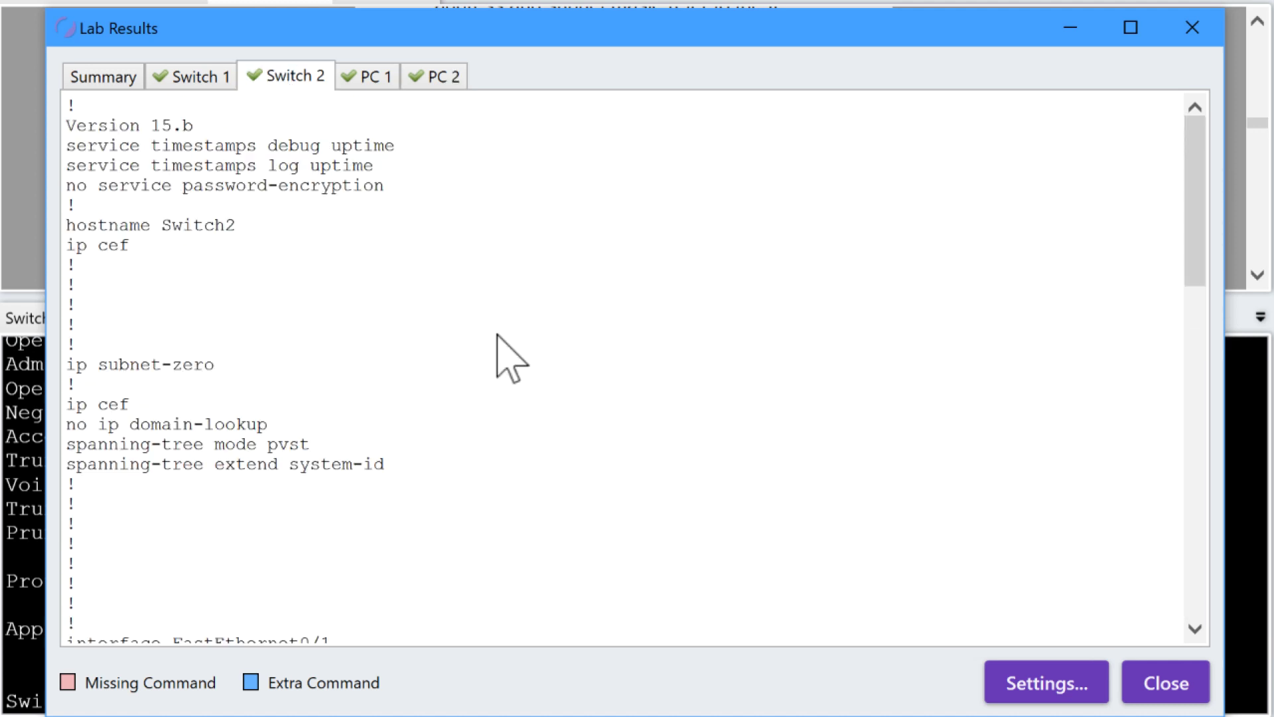
scroll(511, 359, "down", 3)
scroll(497, 335, "down", 5)
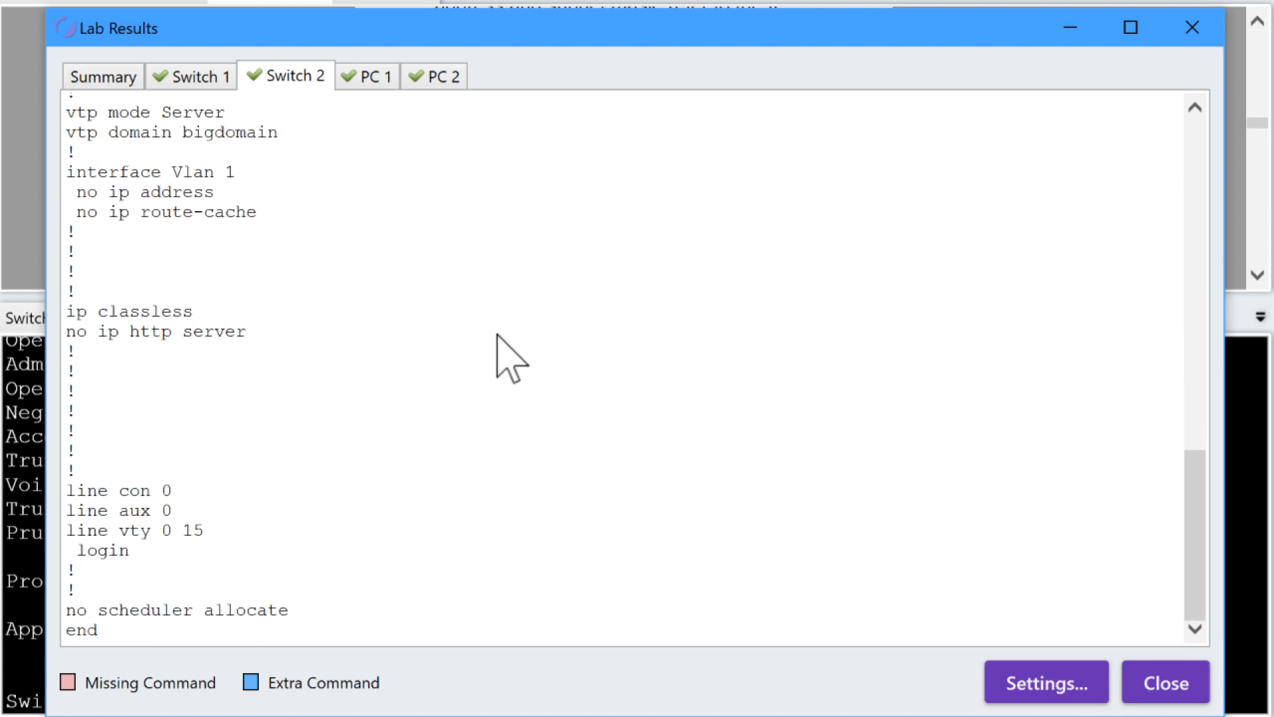
scroll(497, 334, "up", 15)
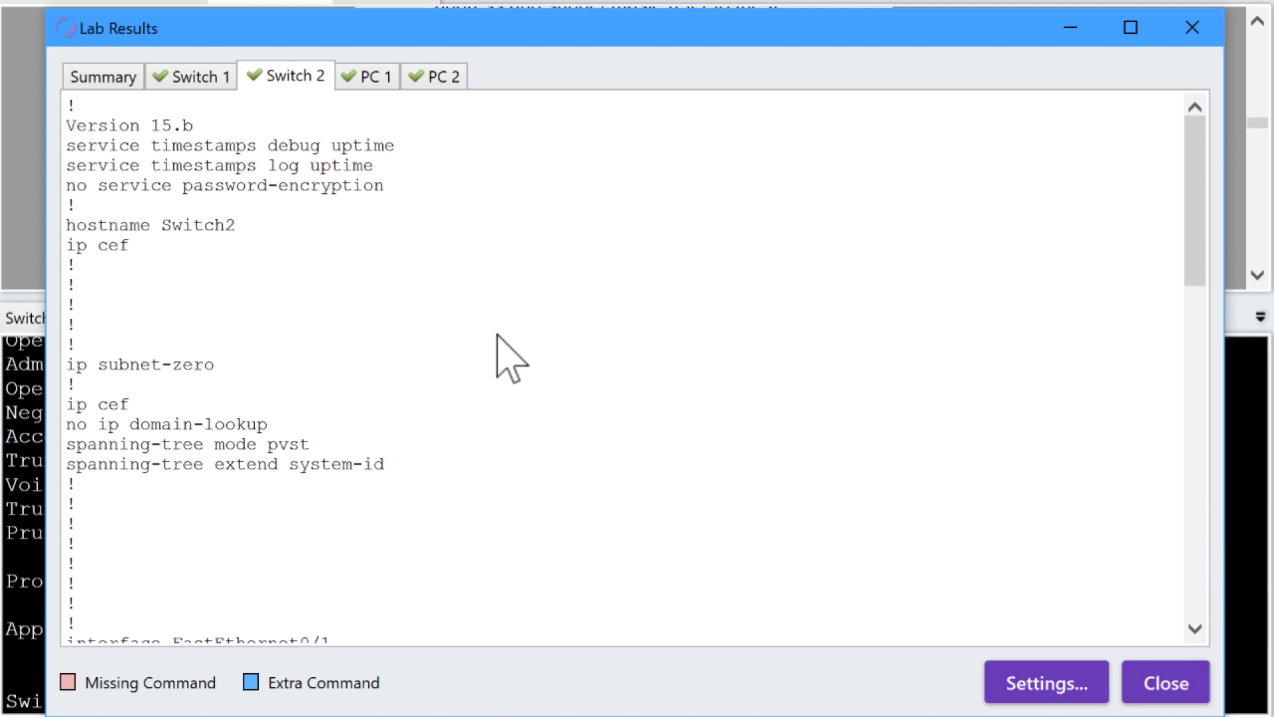
scroll(497, 334, "down", 7)
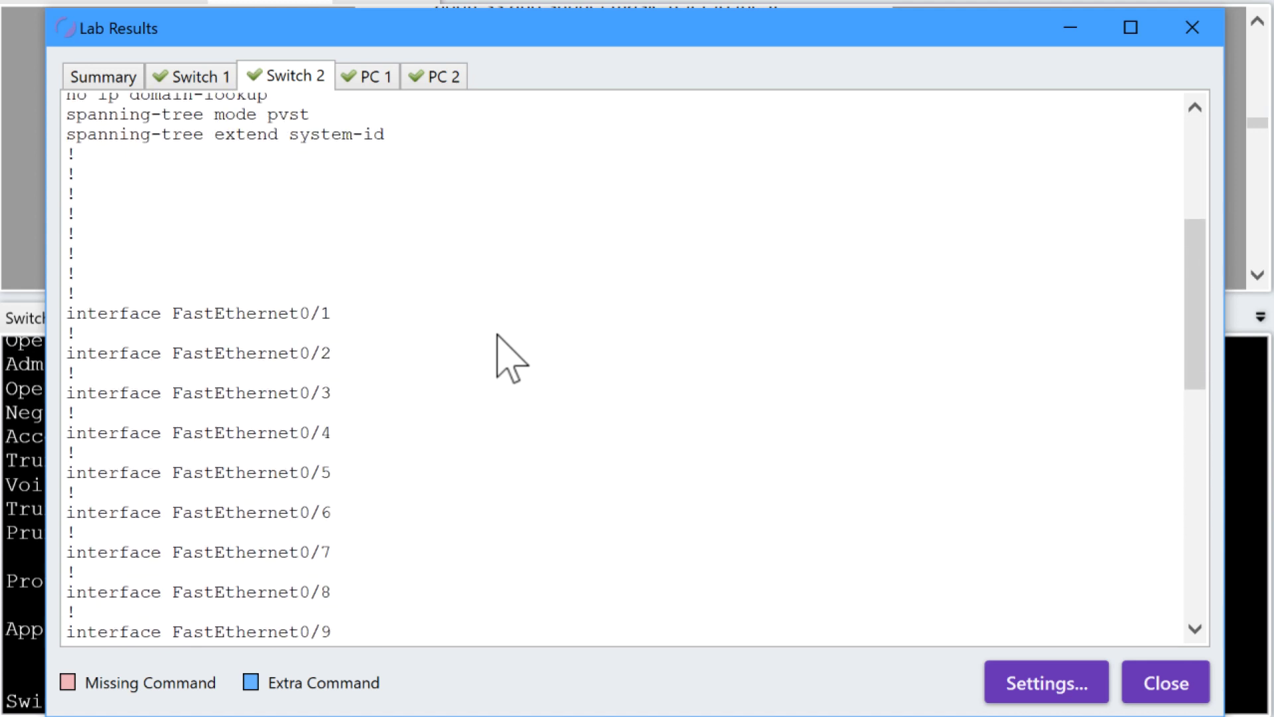
scroll(497, 358, "up", 1)
scroll(498, 334, "down", 7)
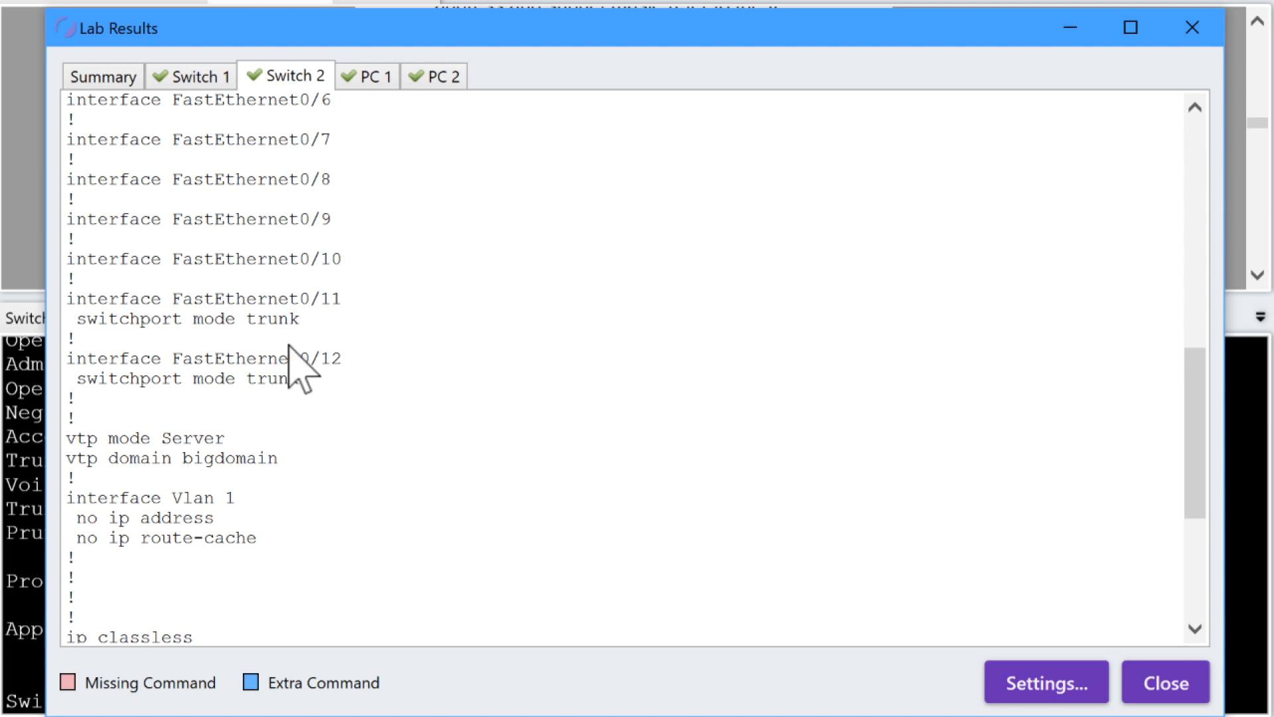
left_click_drag(303, 381, 77, 382)
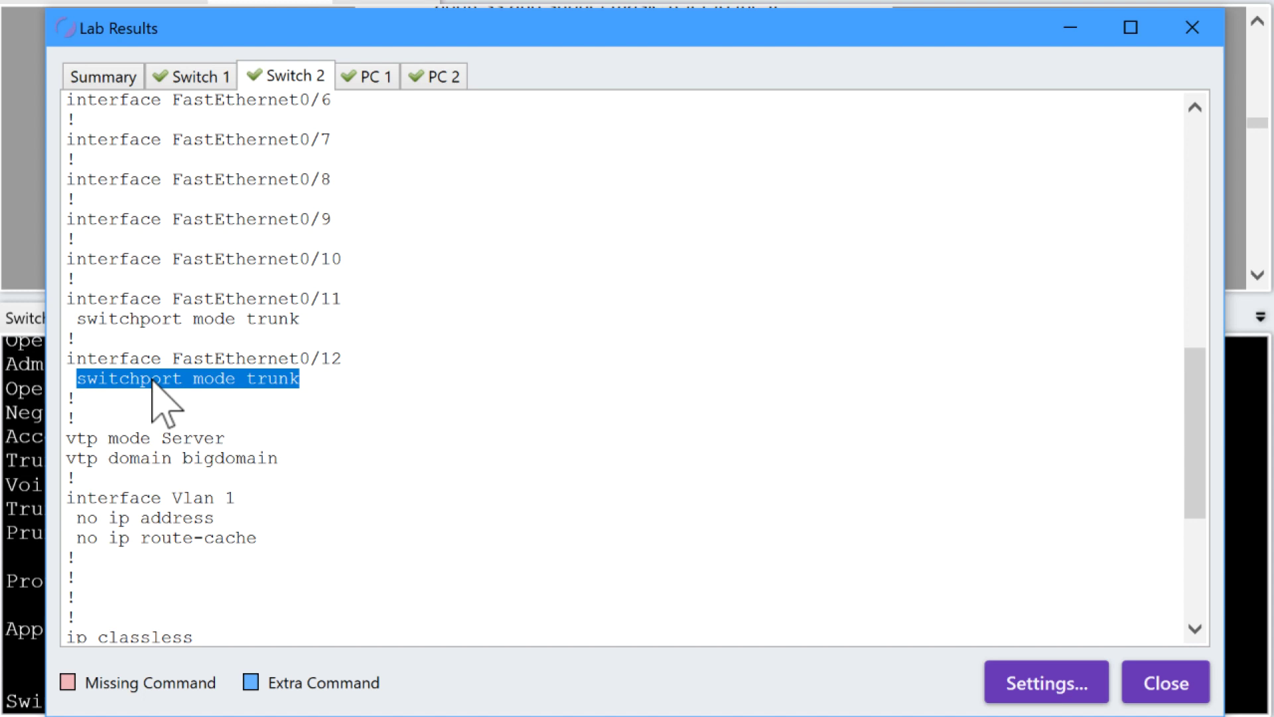
left_click(1160, 682)
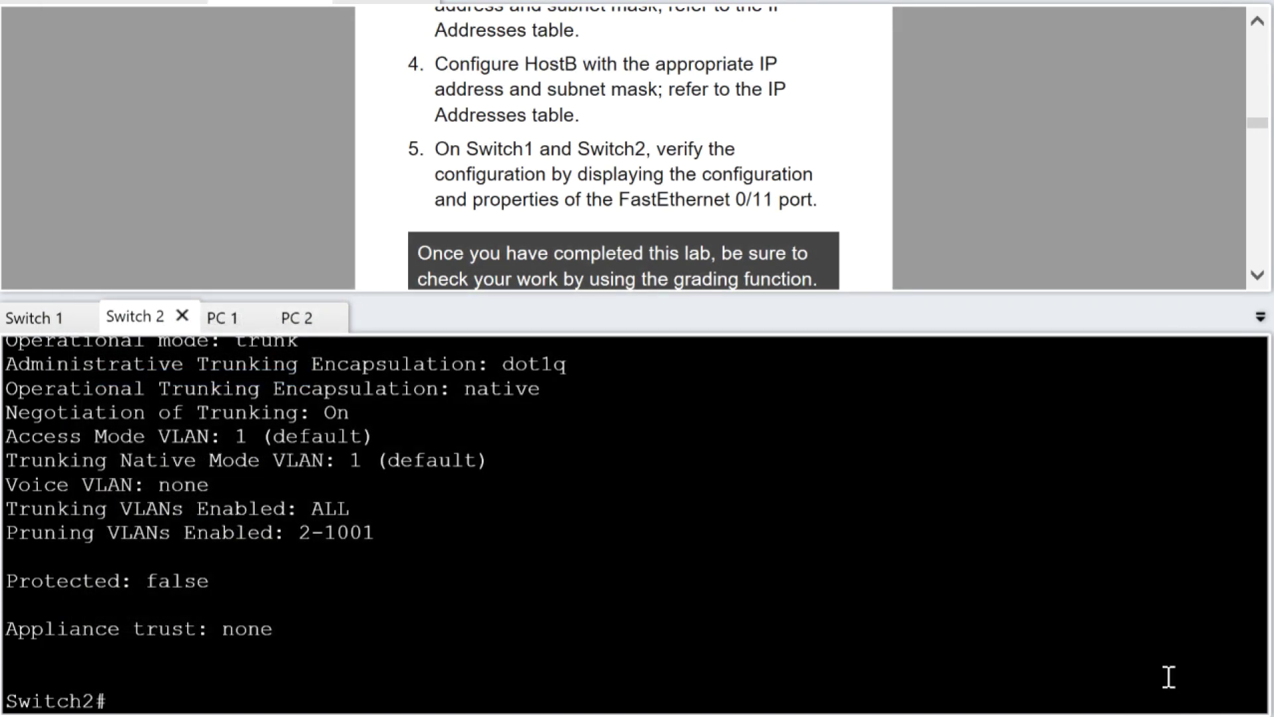